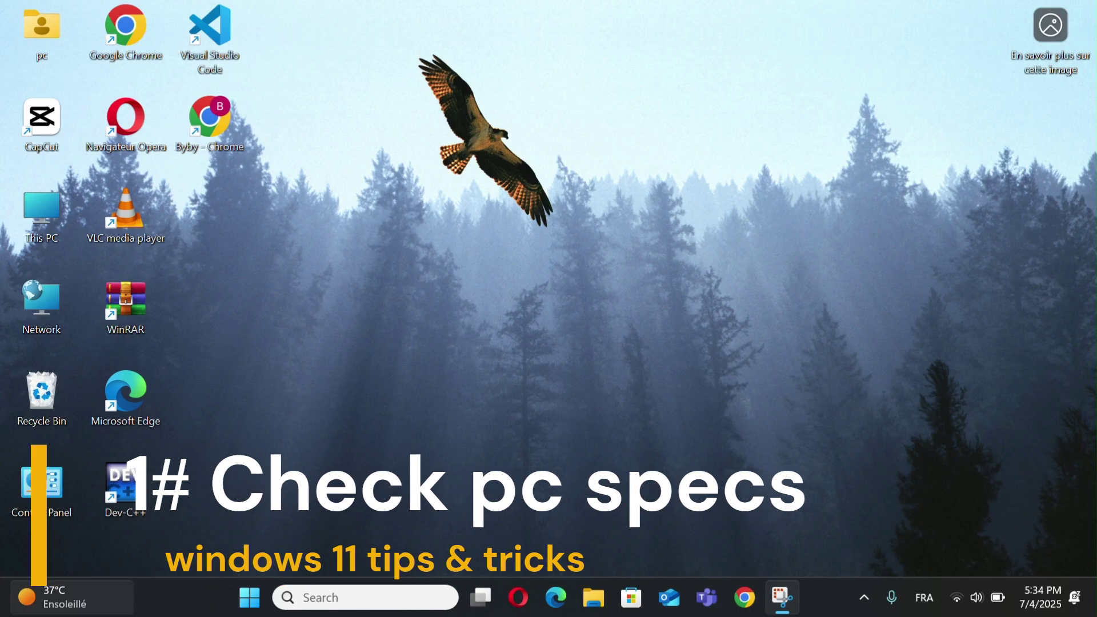
- Open Task Manager from the taskbar and review the CPU, Memory, Disk 0, Wi-Fi and GPU 0 performance details
right_click(176, 607)
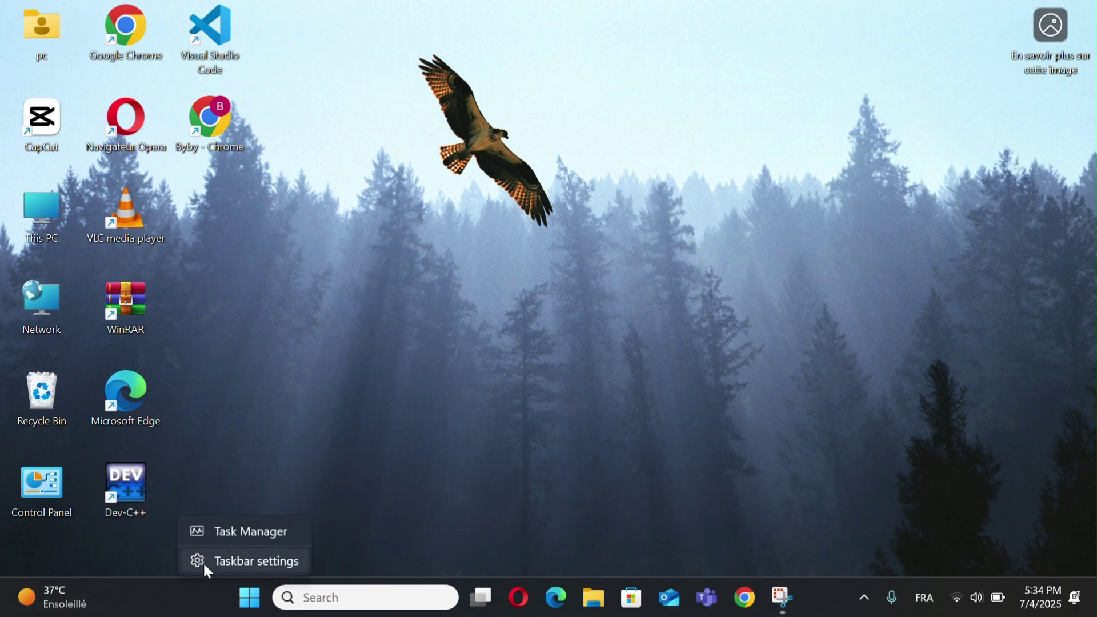
left_click(231, 525)
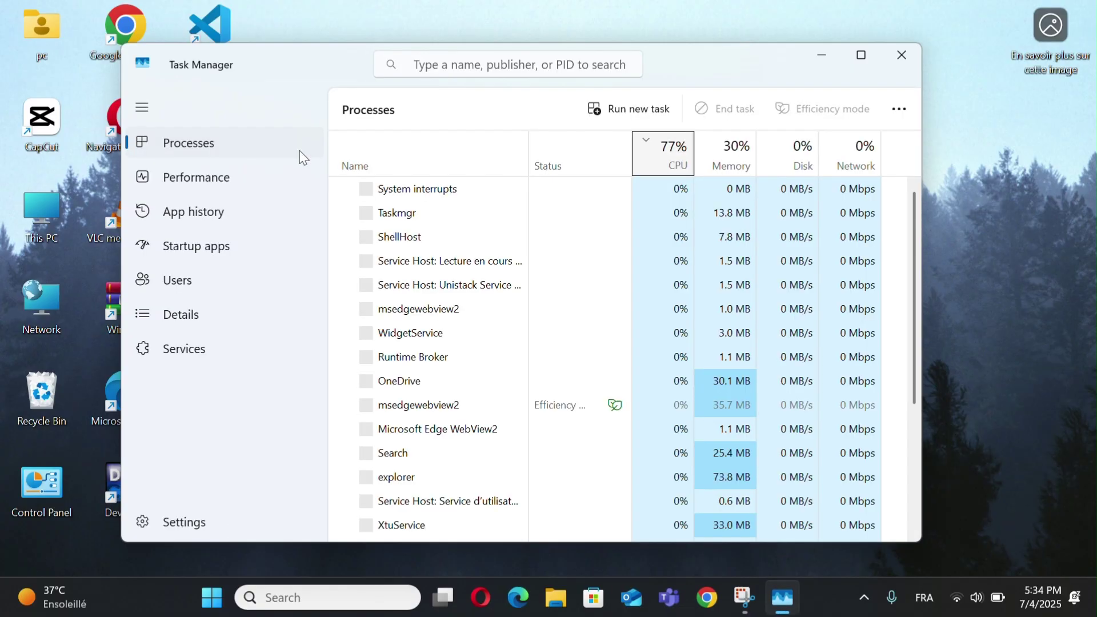
left_click(246, 180)
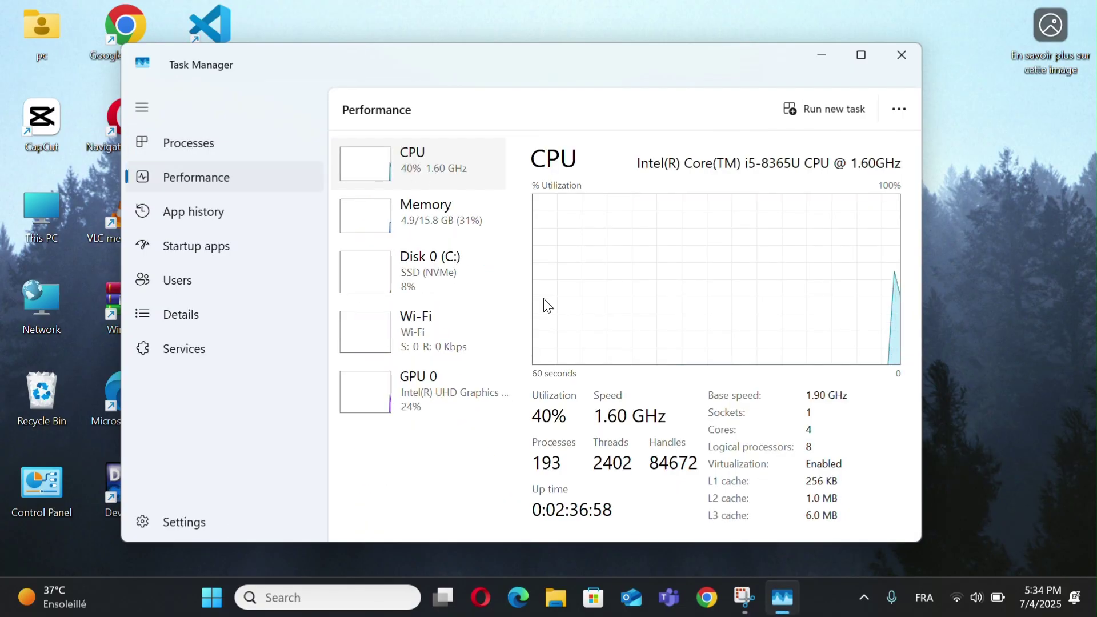
left_click(402, 222)
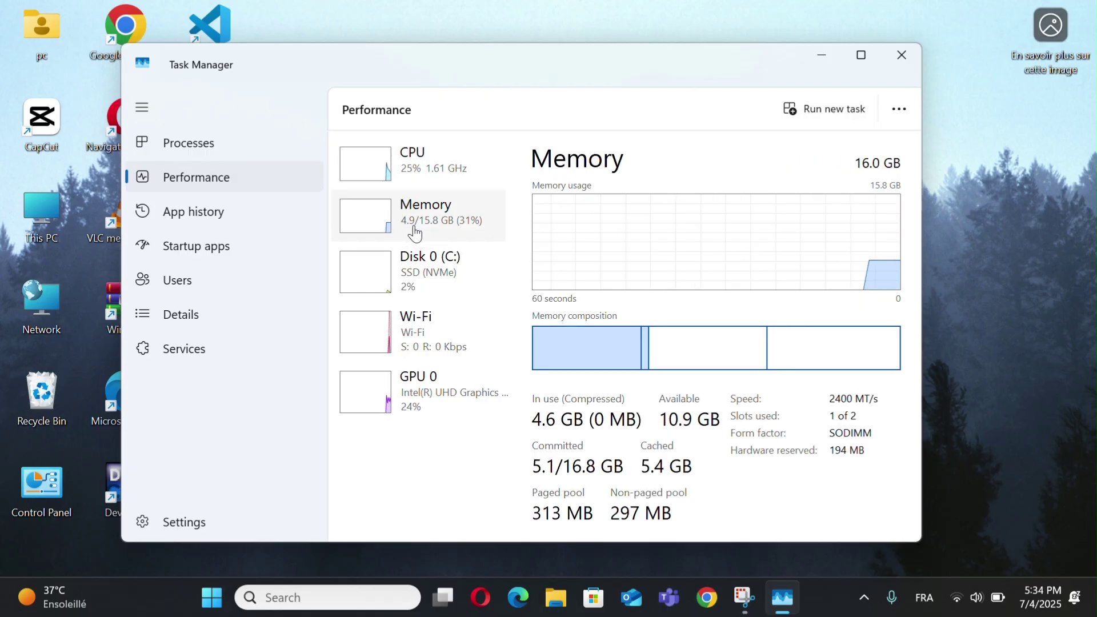
left_click(407, 275)
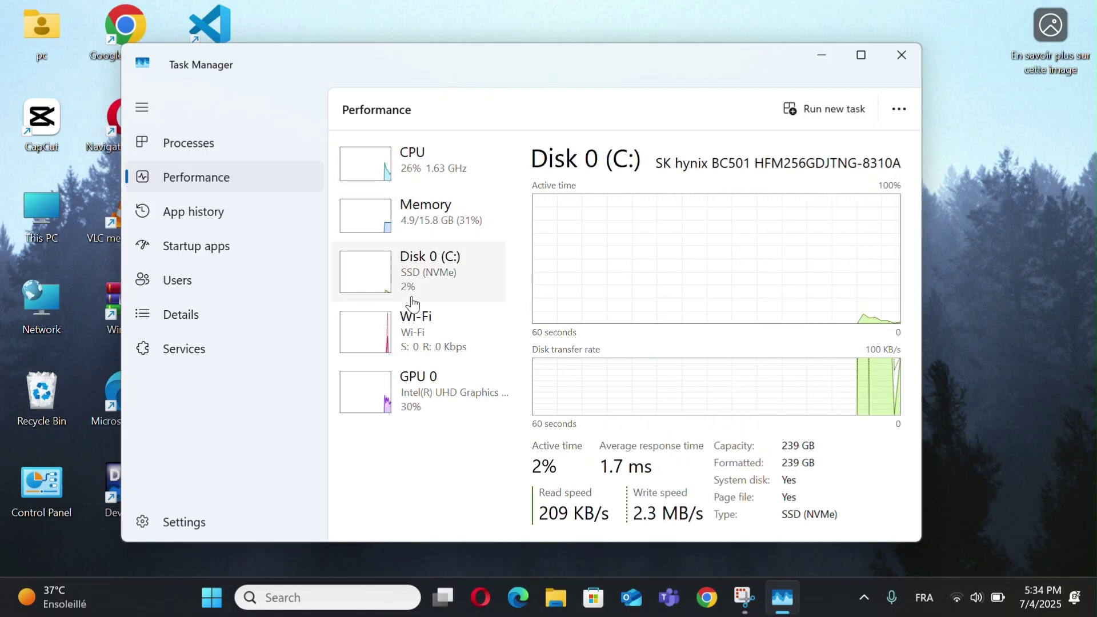
left_click(450, 336)
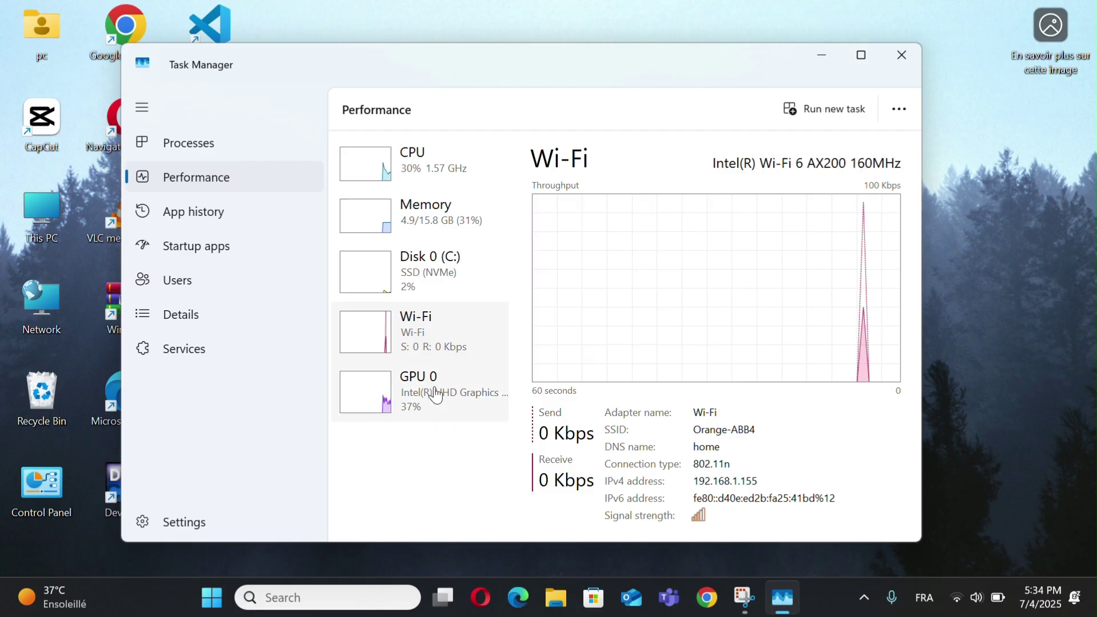
left_click(455, 392)
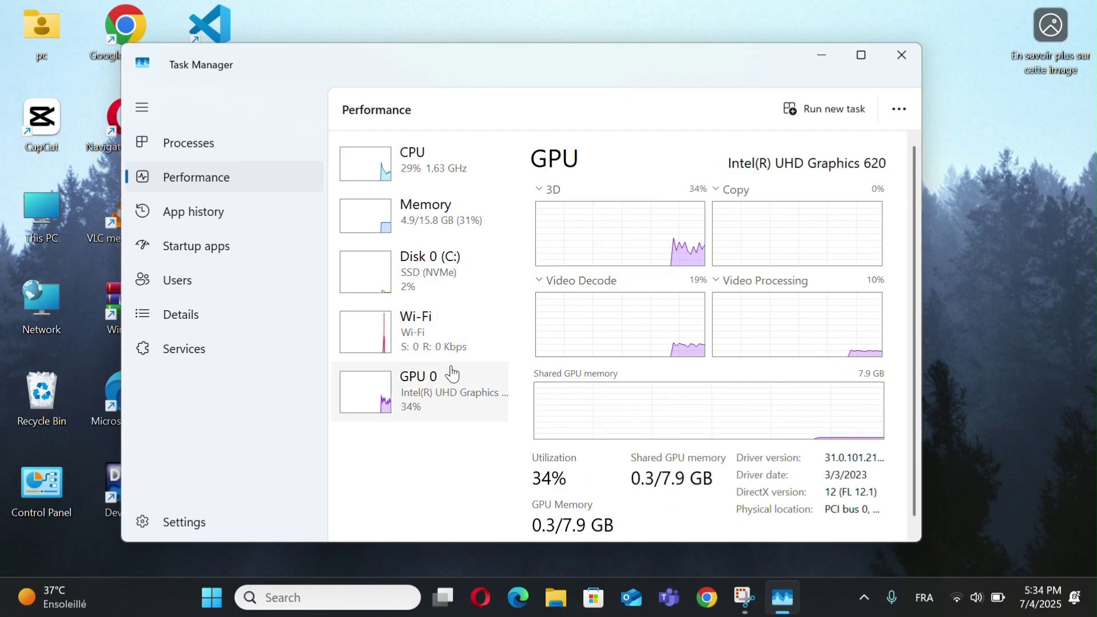
left_click(430, 229)
left_click(421, 155)
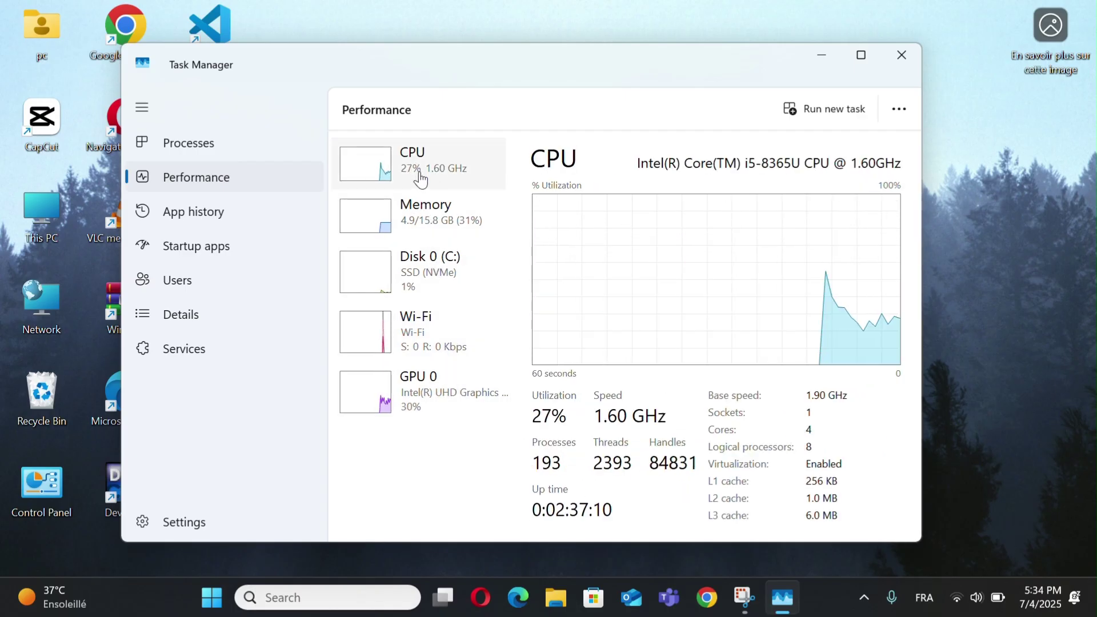
left_click(901, 54)
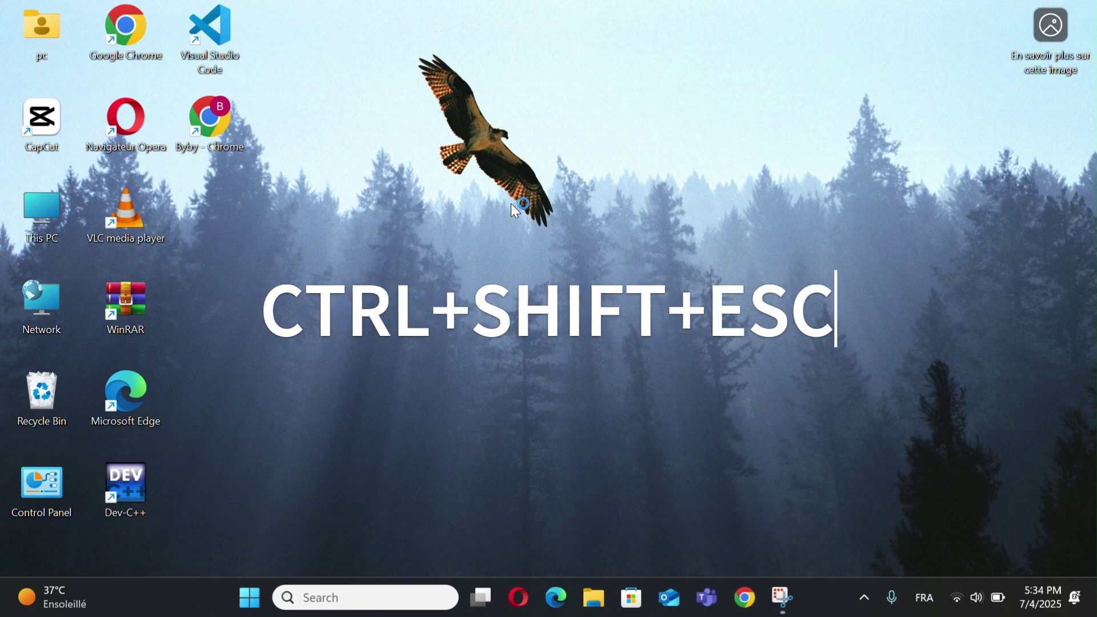
key("ctrl+shift+Escape")
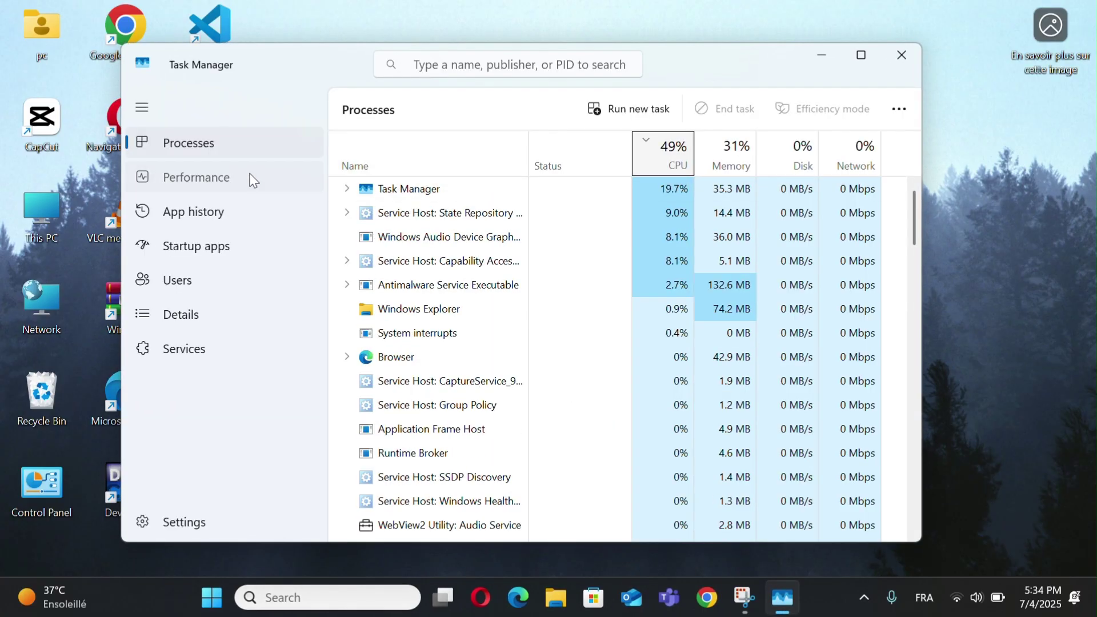
left_click(251, 178)
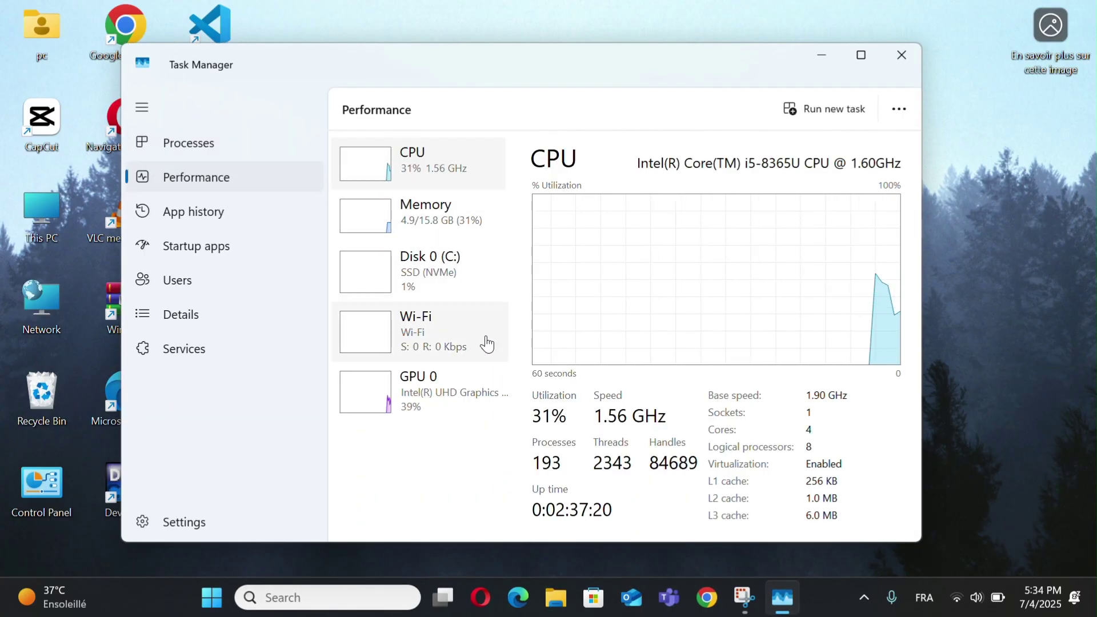
left_click(903, 55)
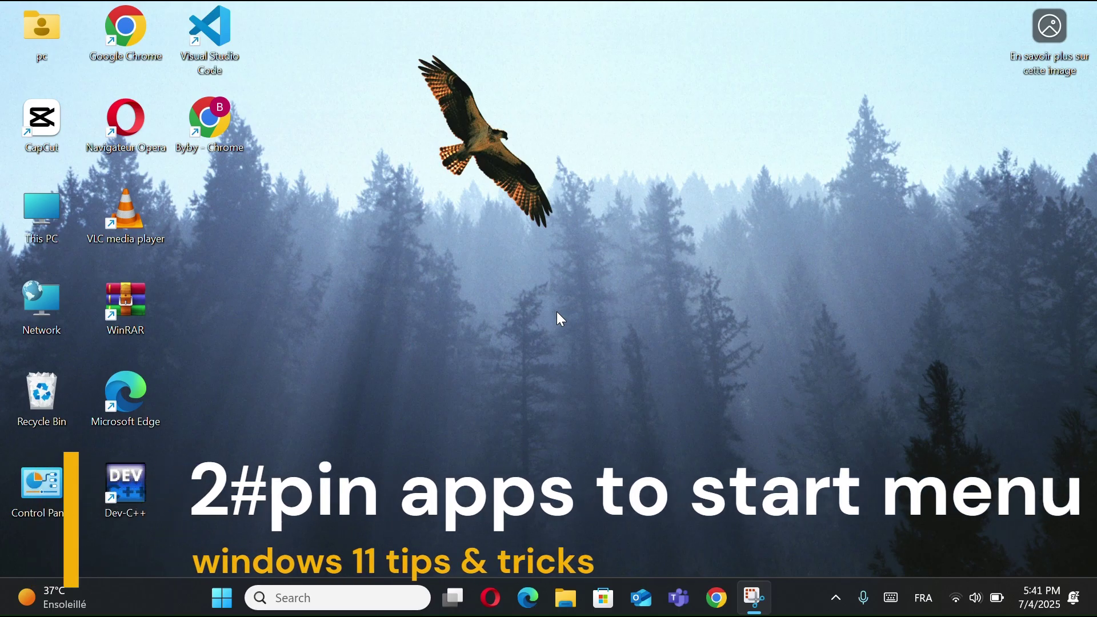
left_click(222, 598)
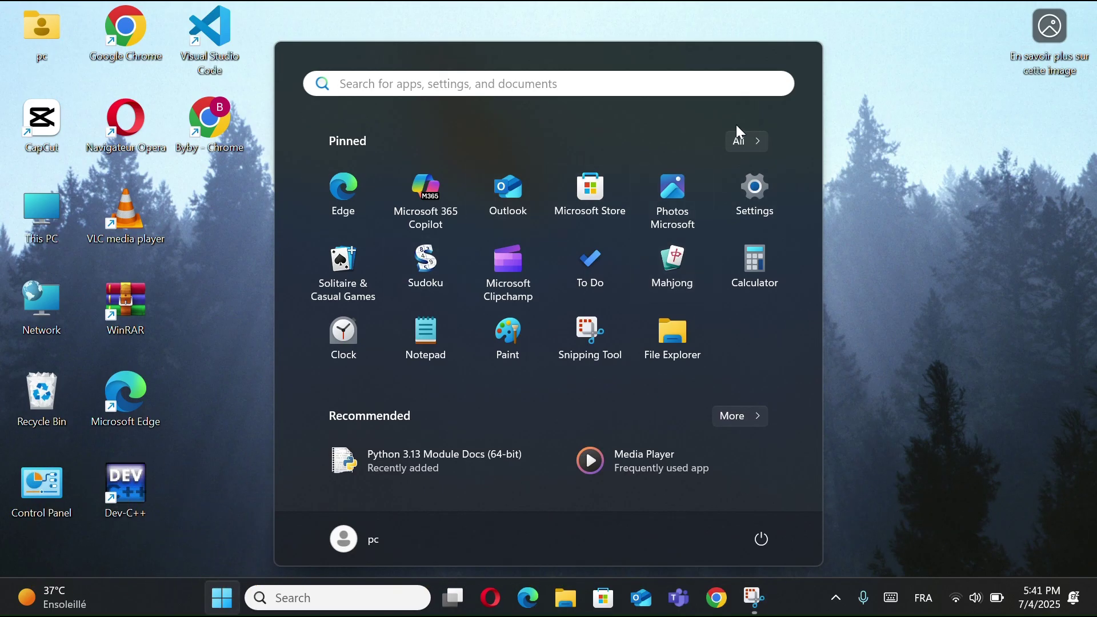
left_click(752, 141)
scroll(530, 364, "down", 3)
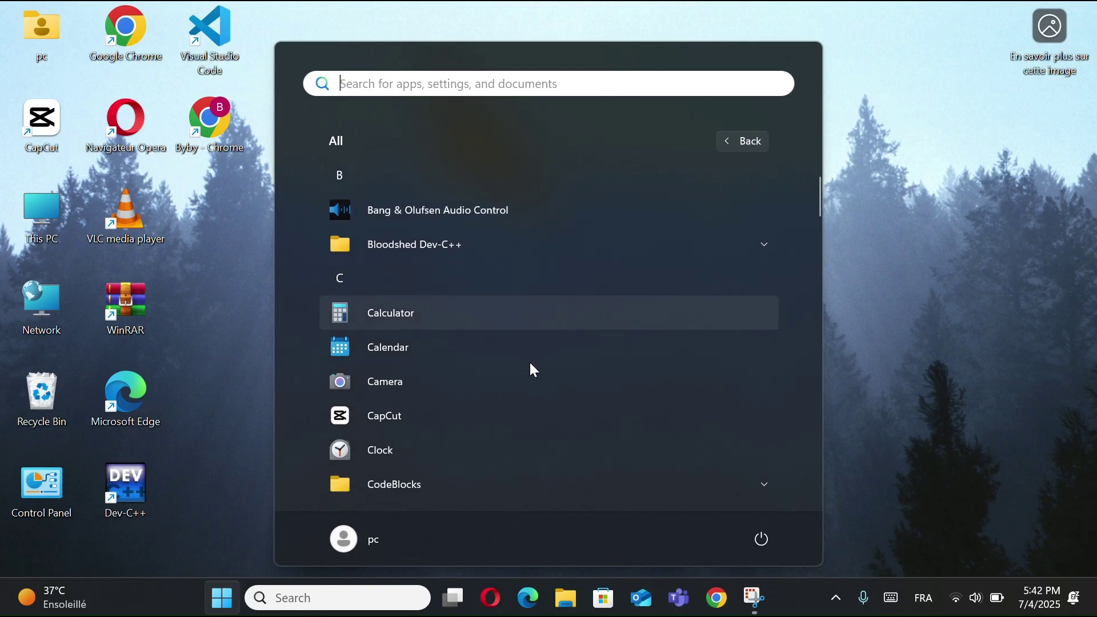
right_click(509, 369)
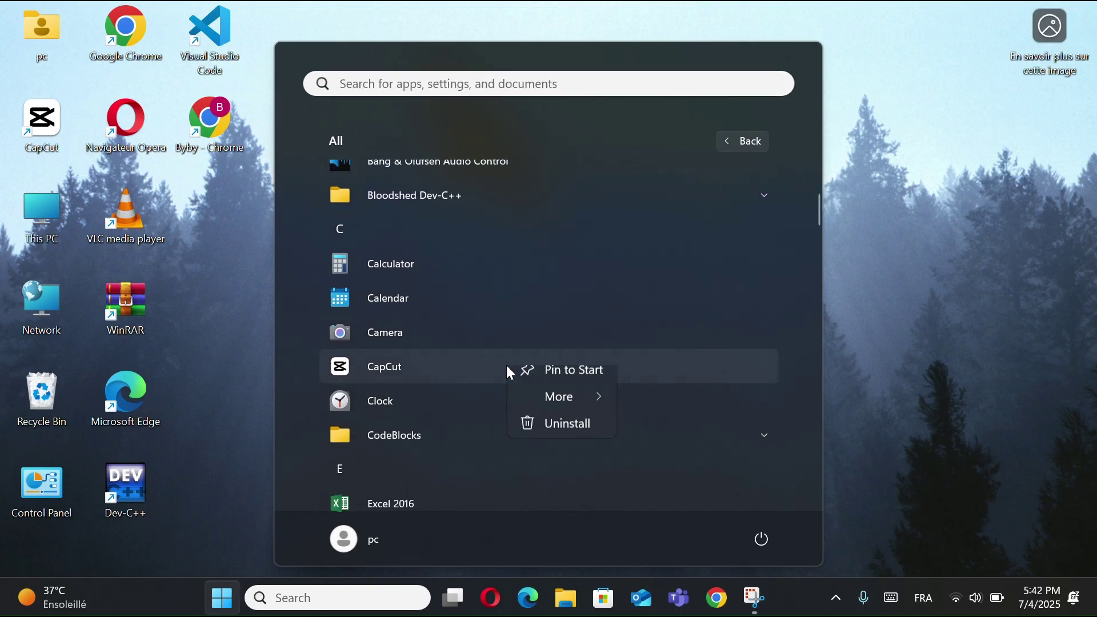
left_click(573, 379)
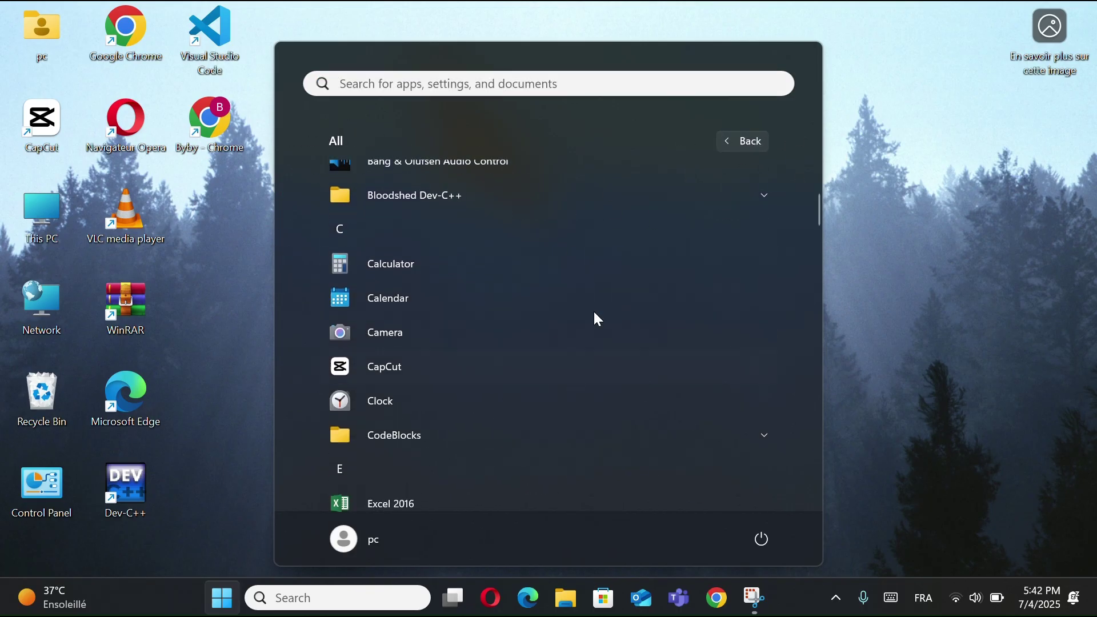
left_click(756, 140)
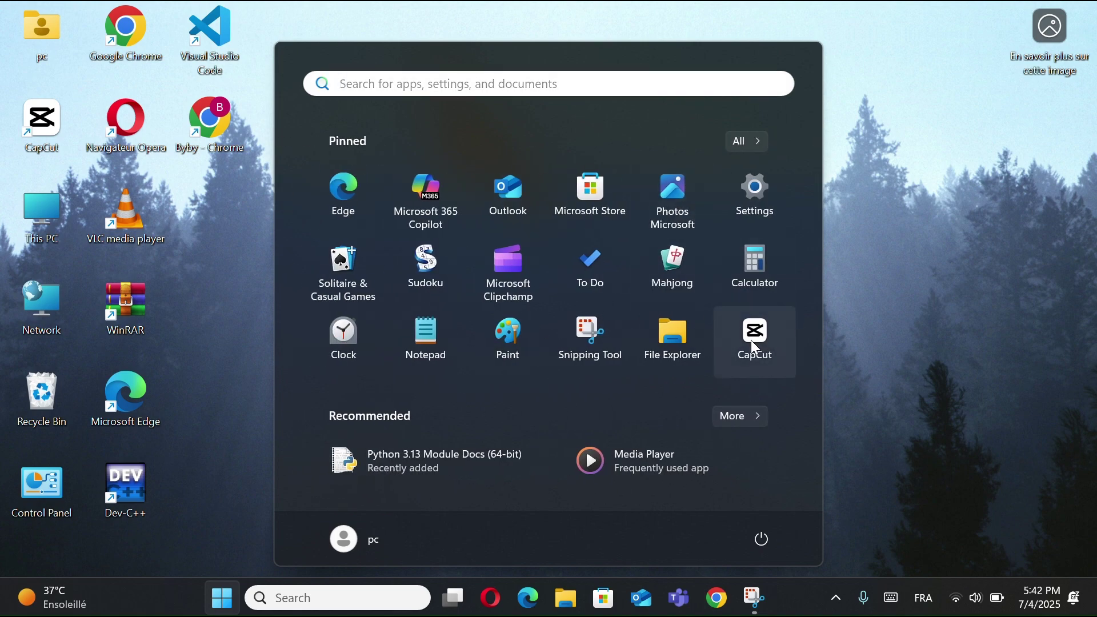
right_click(752, 342)
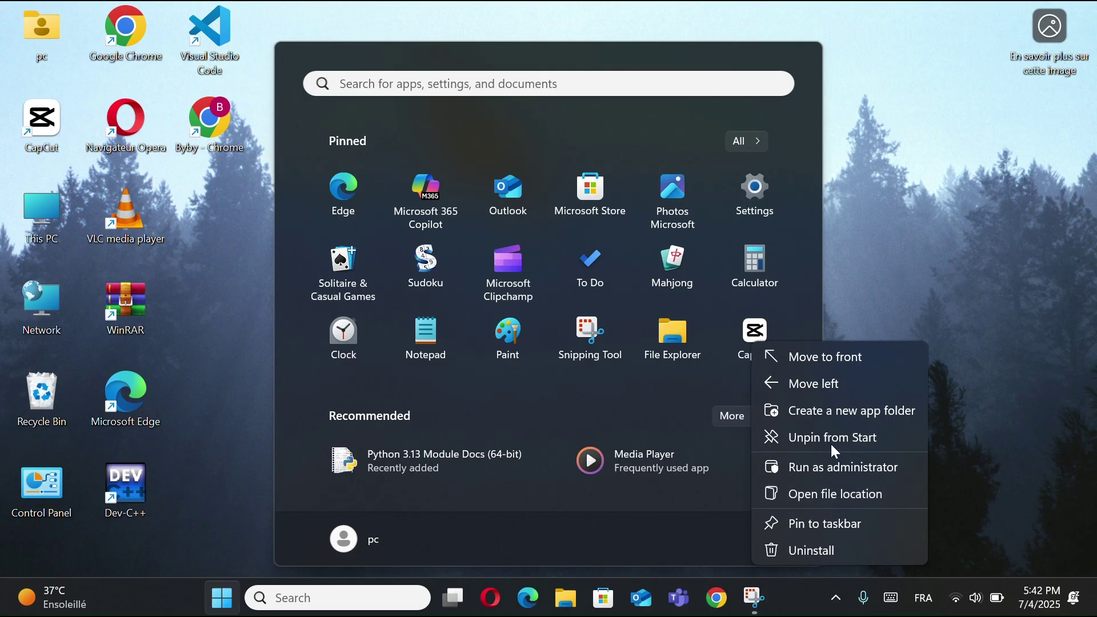
left_click(834, 438)
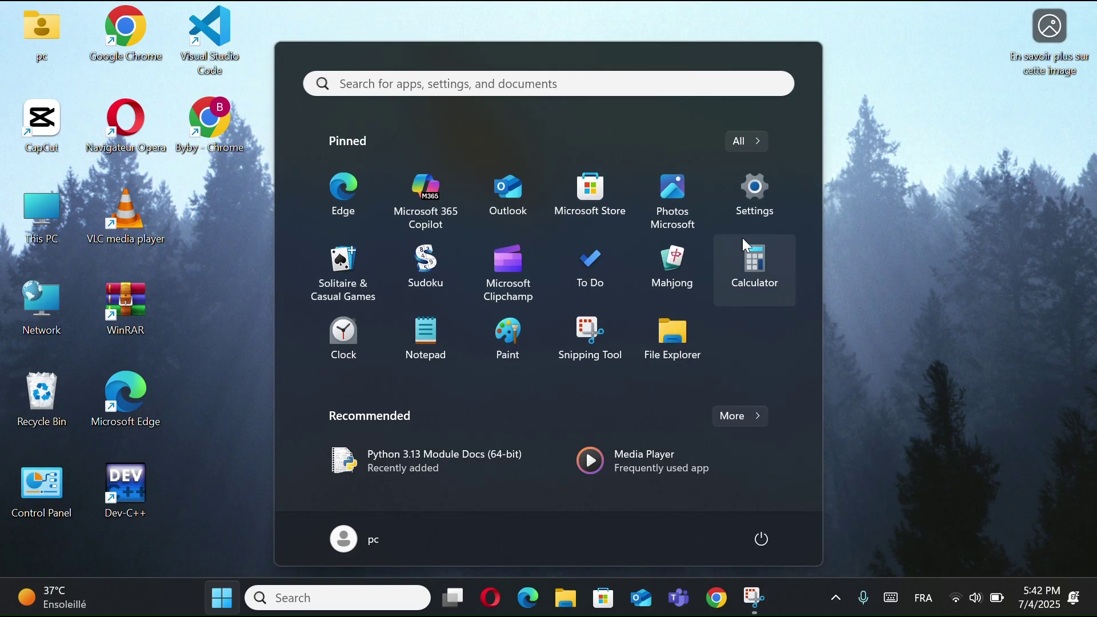
left_click(888, 109)
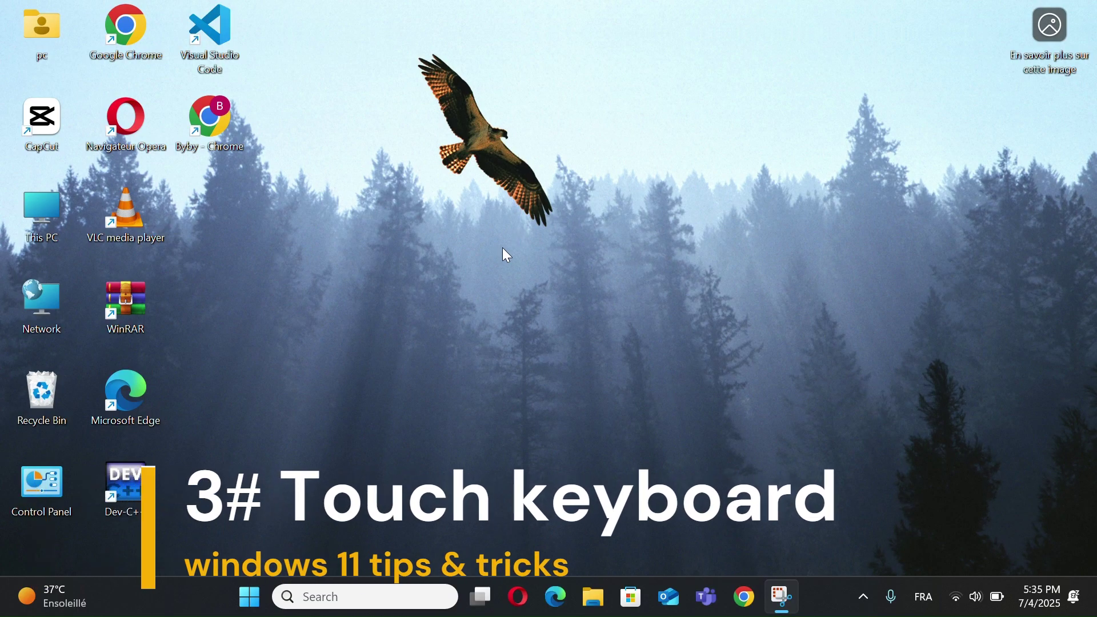
- In Taskbar settings, set the Touch keyboard system tray icon to Always
right_click(193, 595)
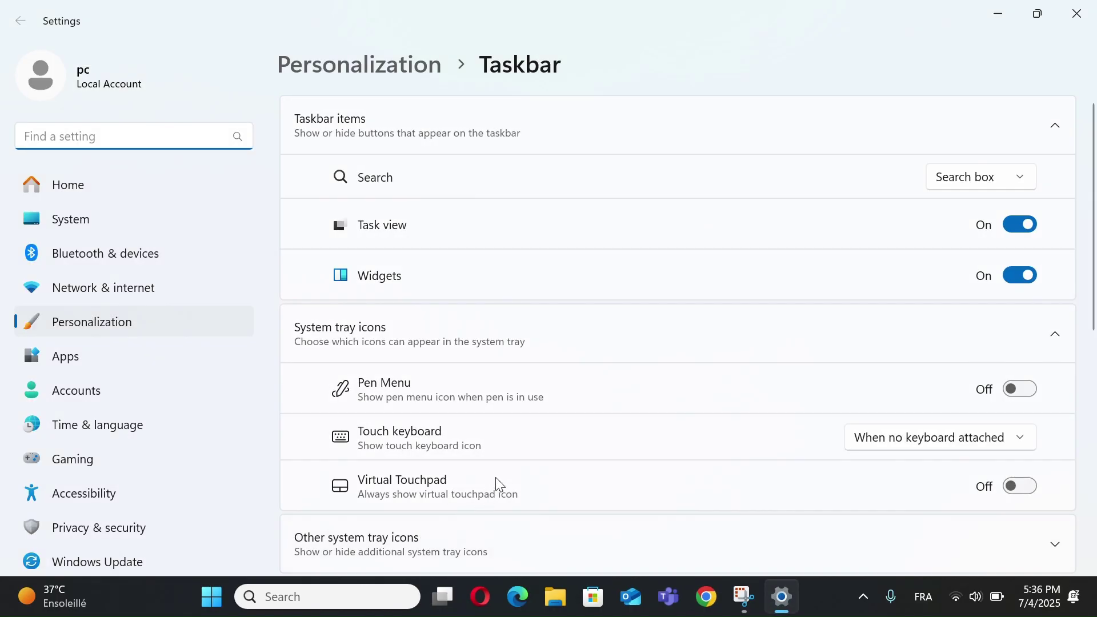
scroll(552, 473, "down", 1)
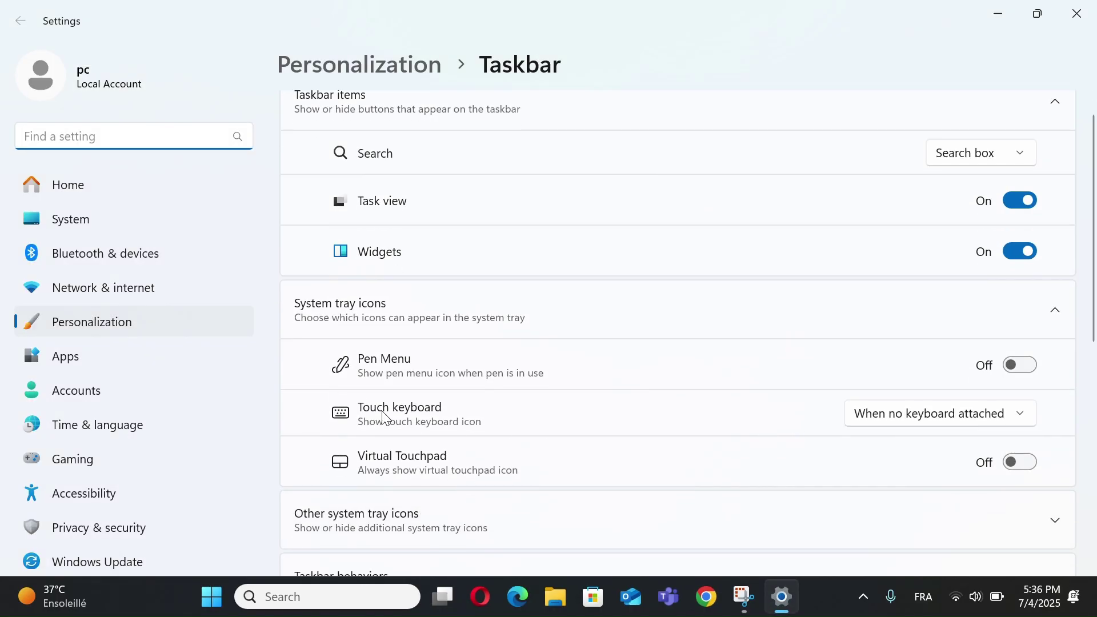
left_click(913, 416)
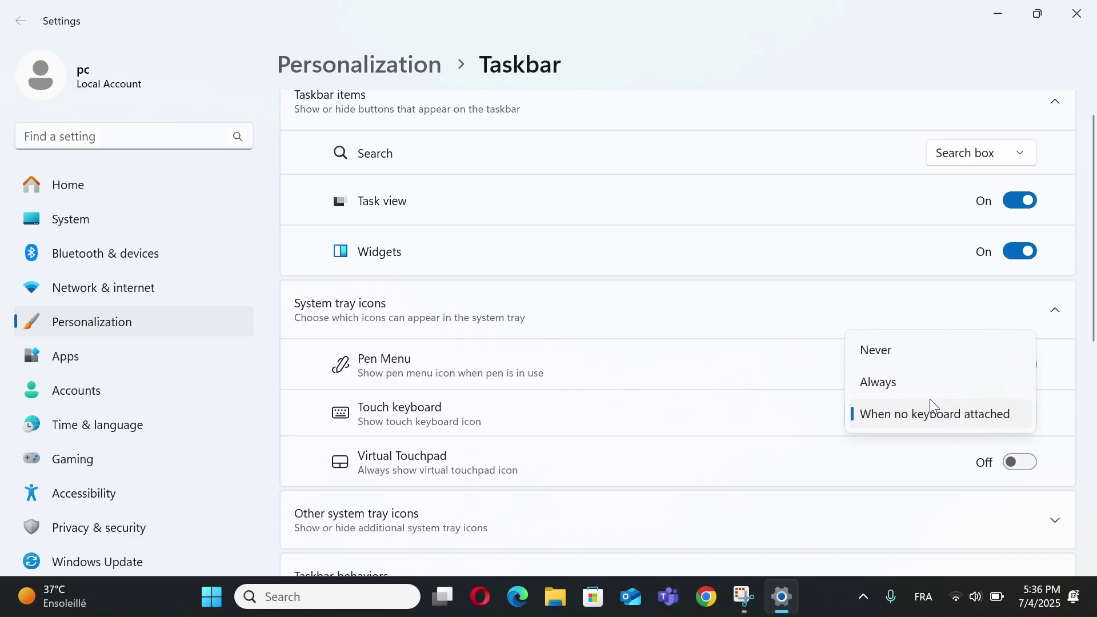
left_click(892, 388)
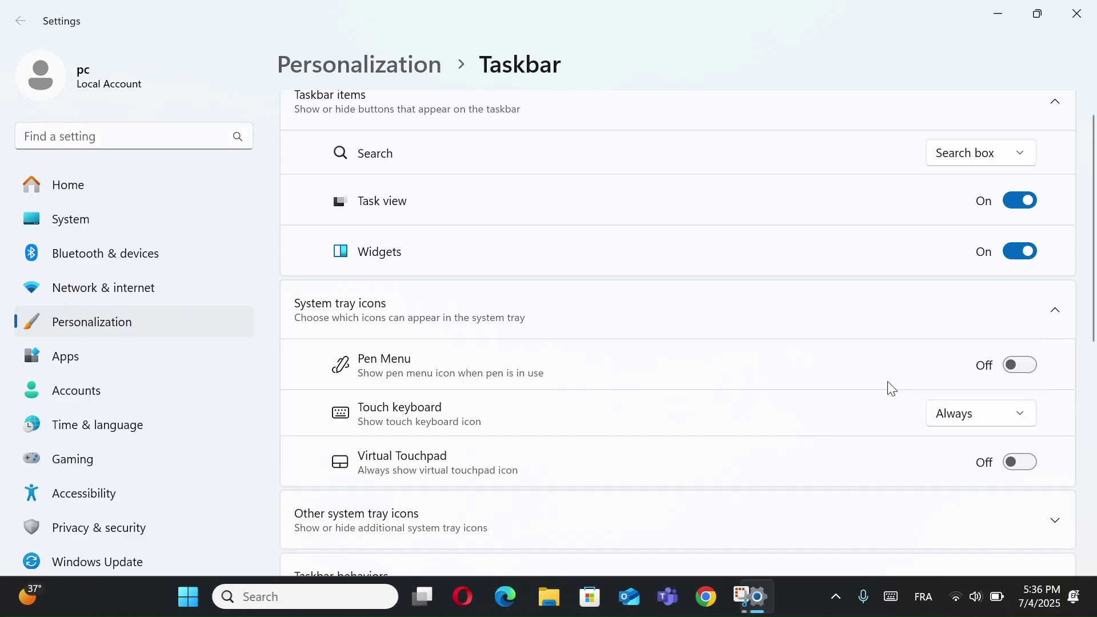
- Open the touch keyboard, type test letters into the Settings search, then erase them
left_click(893, 600)
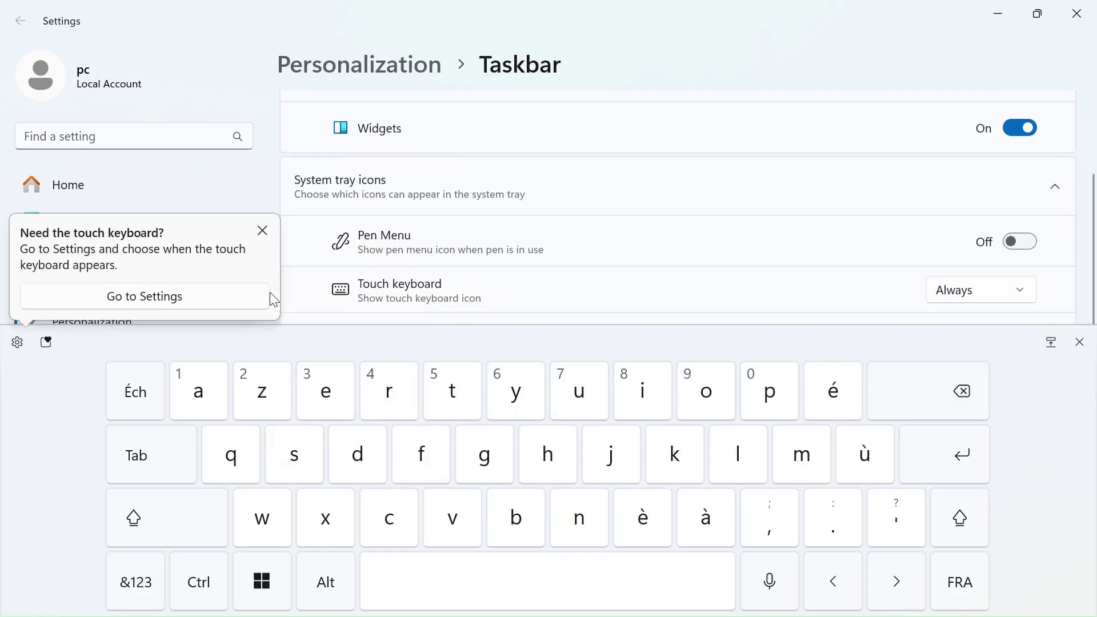
left_click(151, 137)
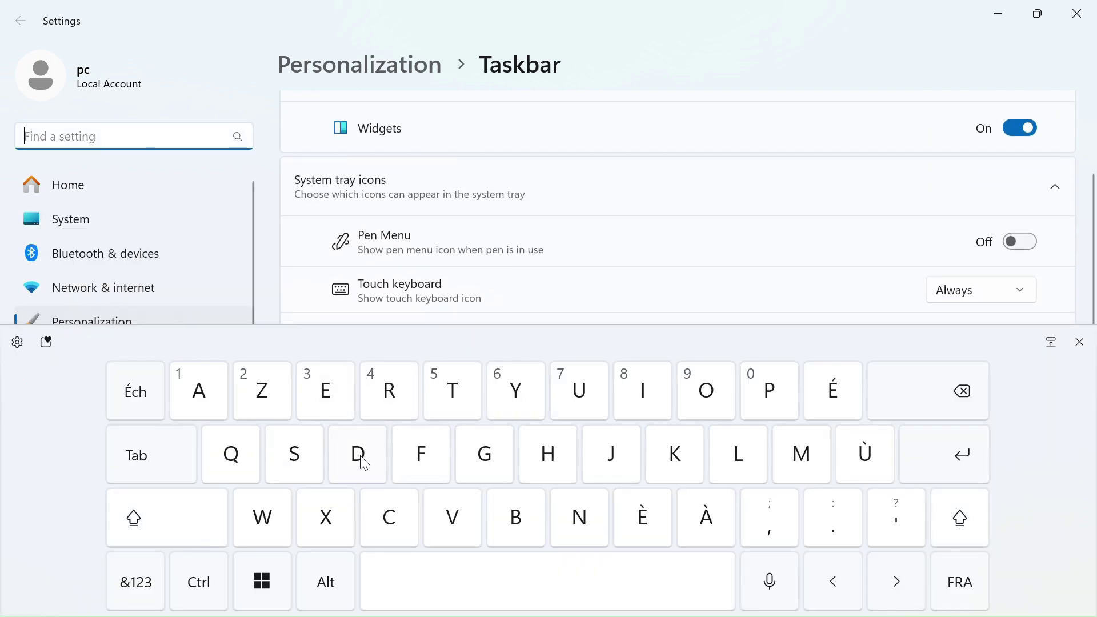
left_click(359, 455)
left_click(359, 455)
left_click(359, 455)
left_click(359, 455)
left_click(359, 455)
left_click(359, 455)
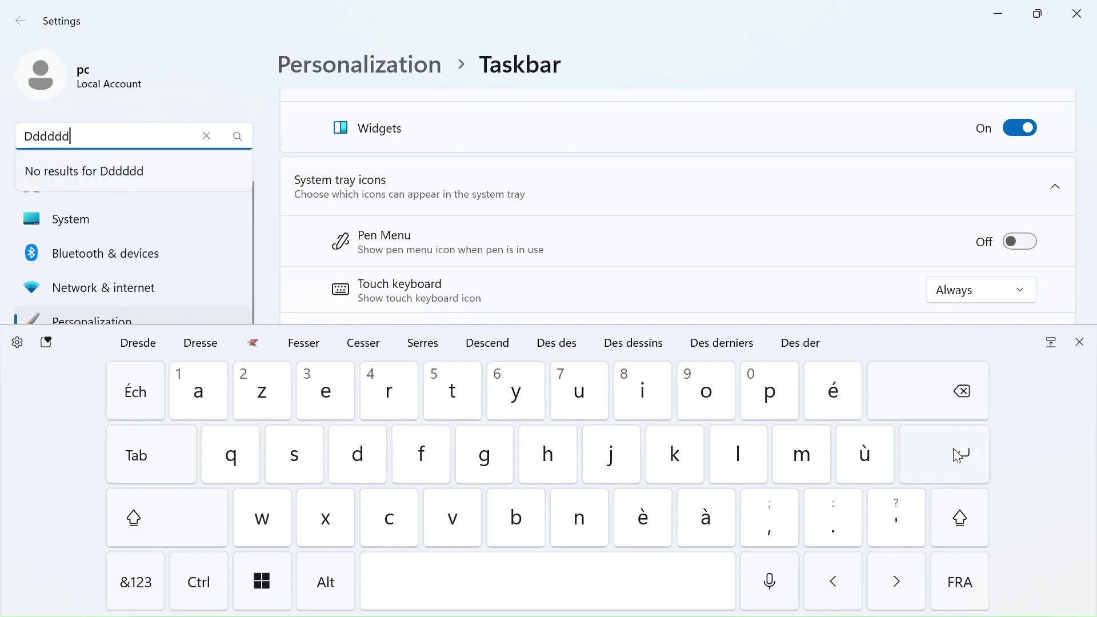
left_click(940, 392)
left_click(940, 392)
left_click(940, 392)
left_click(940, 391)
left_click(940, 392)
left_click(940, 391)
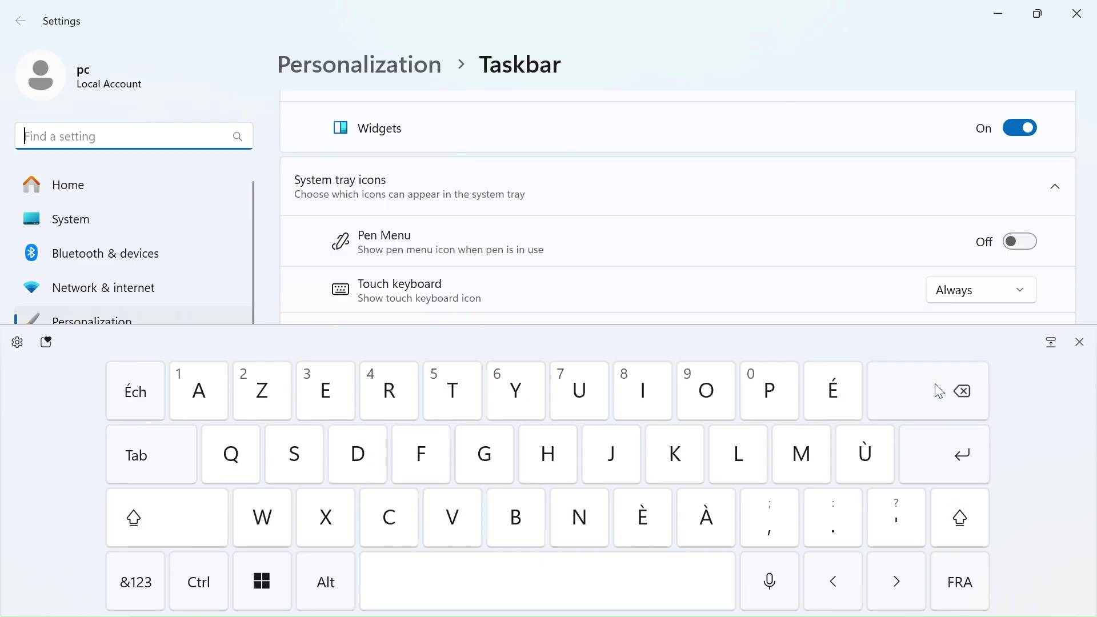
- Switch the touch keyboard to Handwriting, write ADNET, then close the handwriting panel
left_click(18, 346)
mouse_move(95, 387)
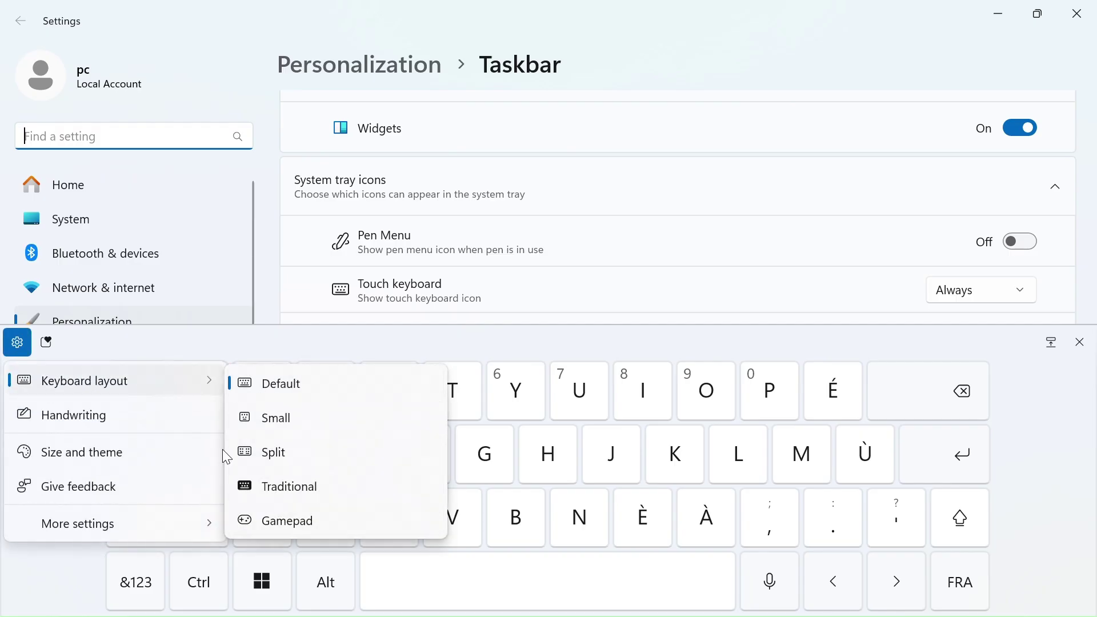
left_click(135, 414)
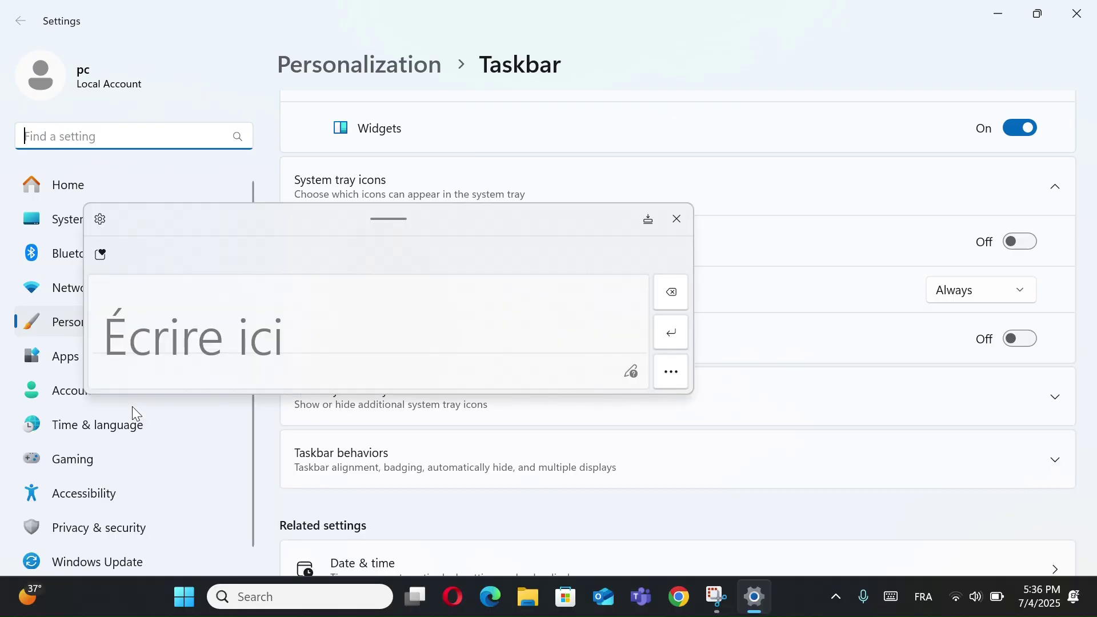
left_click_drag(181, 353, 223, 349)
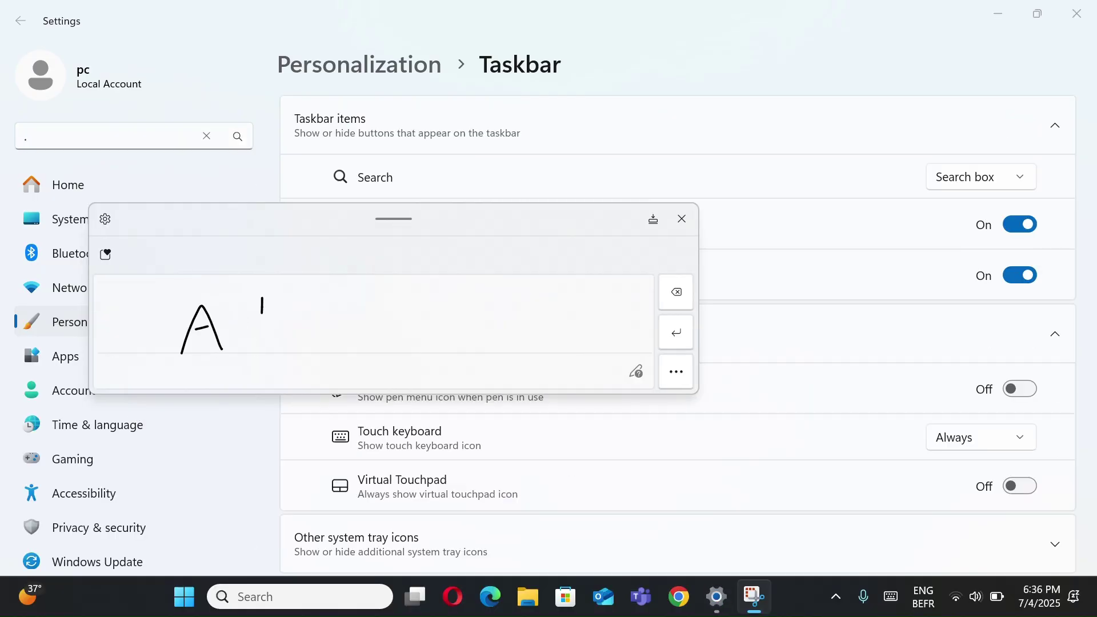
left_click_drag(261, 313, 259, 361)
mouse_move(246, 306)
left_mouse_down()
mouse_move(294, 342)
mouse_move(242, 351)
left_mouse_up()
mouse_move(322, 361)
left_mouse_down()
mouse_move(326, 320)
mouse_move(372, 308)
left_mouse_up()
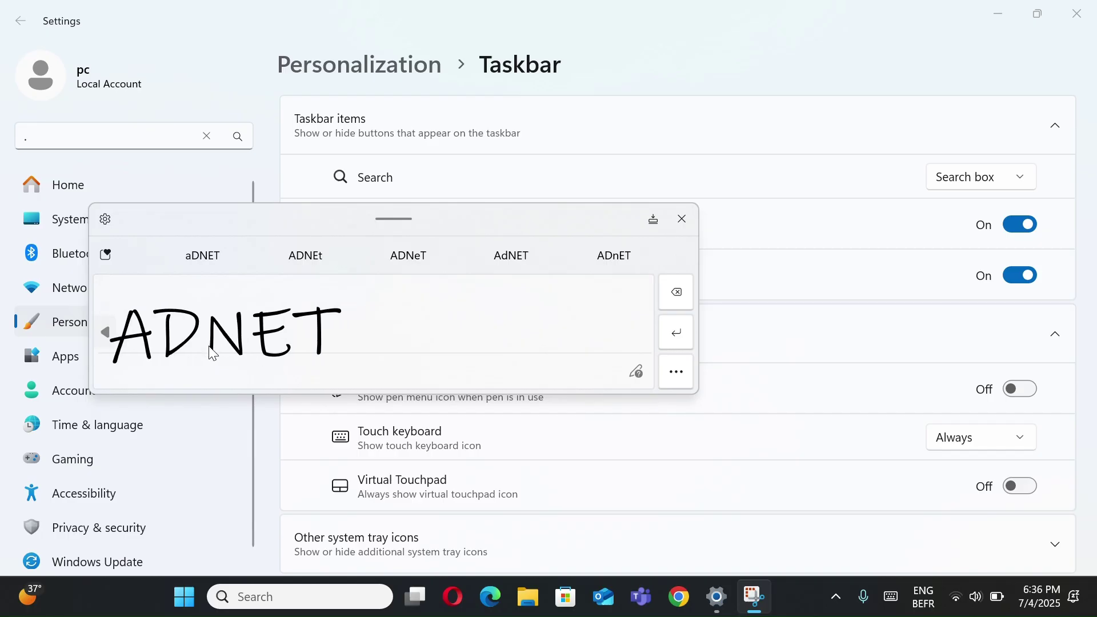
left_click(683, 221)
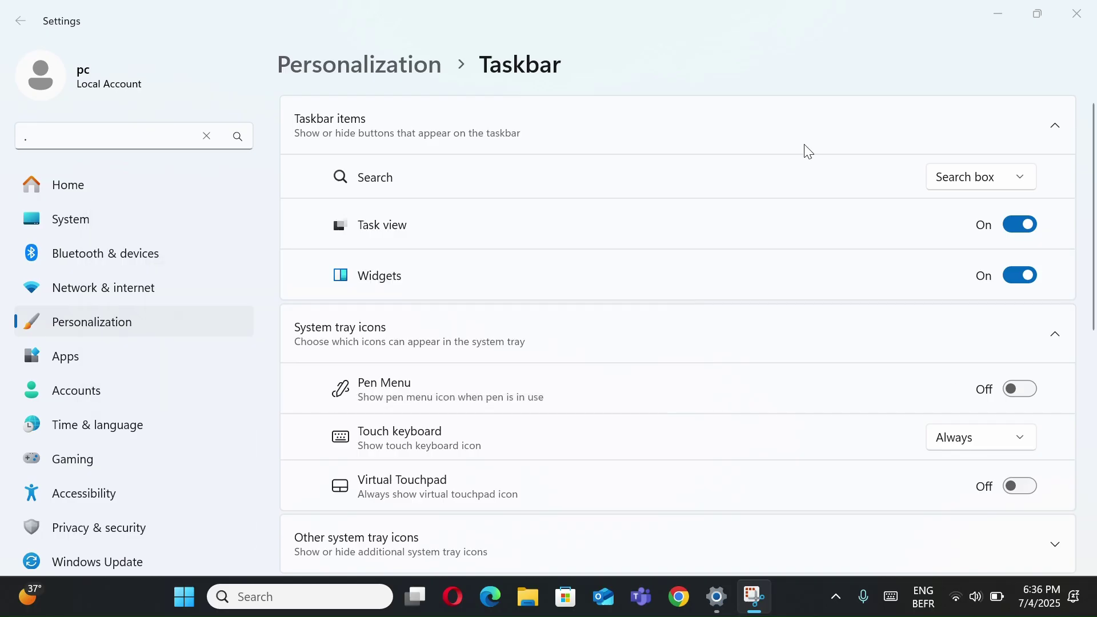
- Go to System > Notifications in Settings and expand the notification options
left_click(1077, 14)
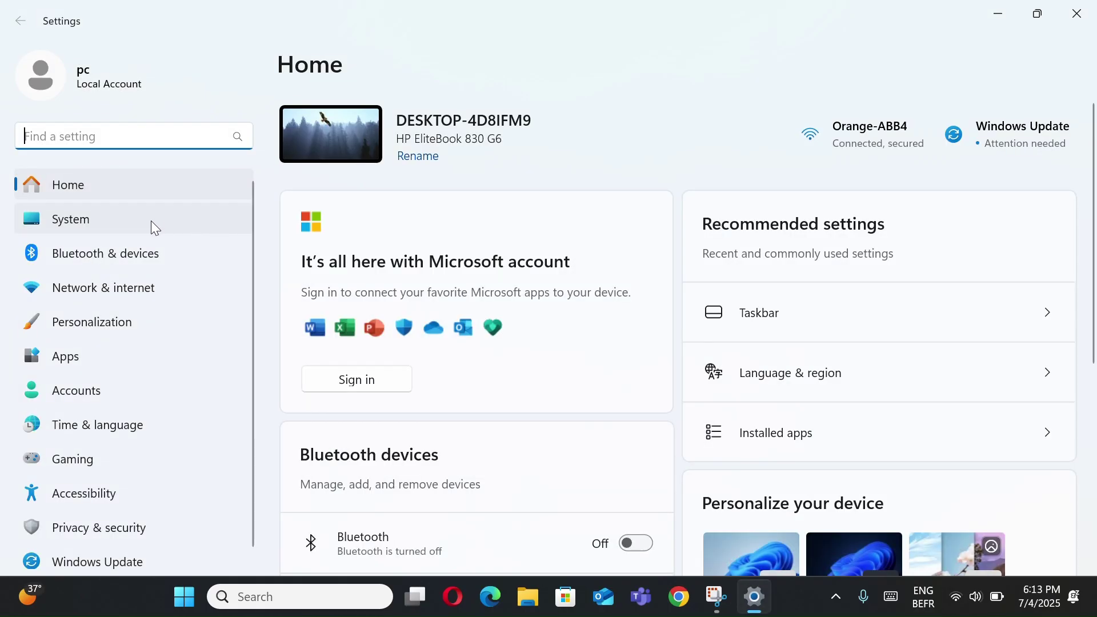
left_click(151, 221)
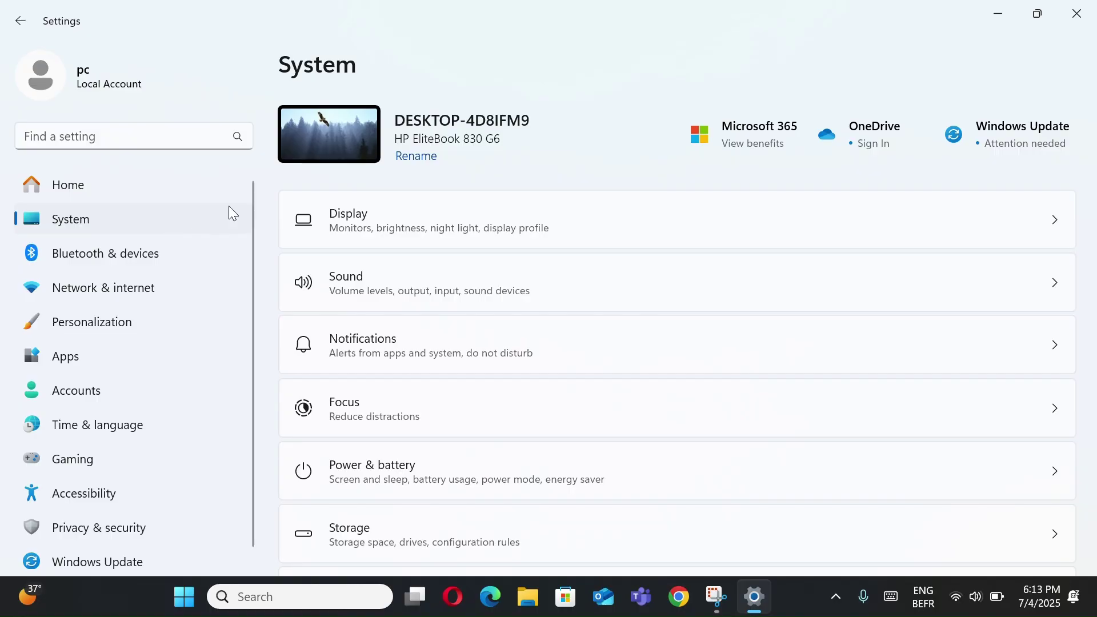
left_click(435, 342)
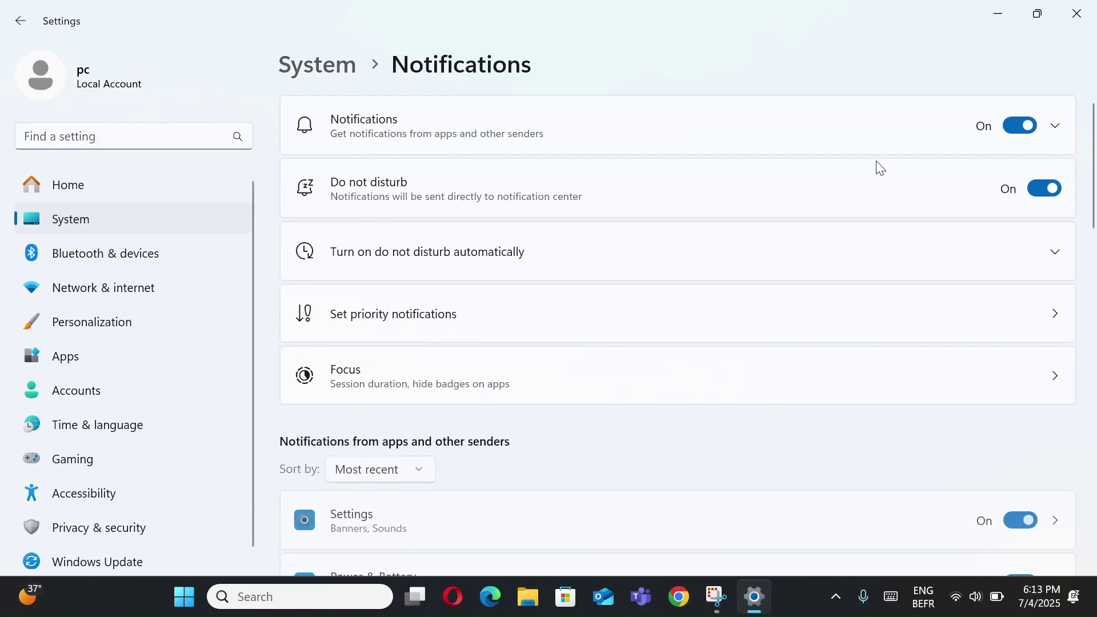
left_click(1055, 125)
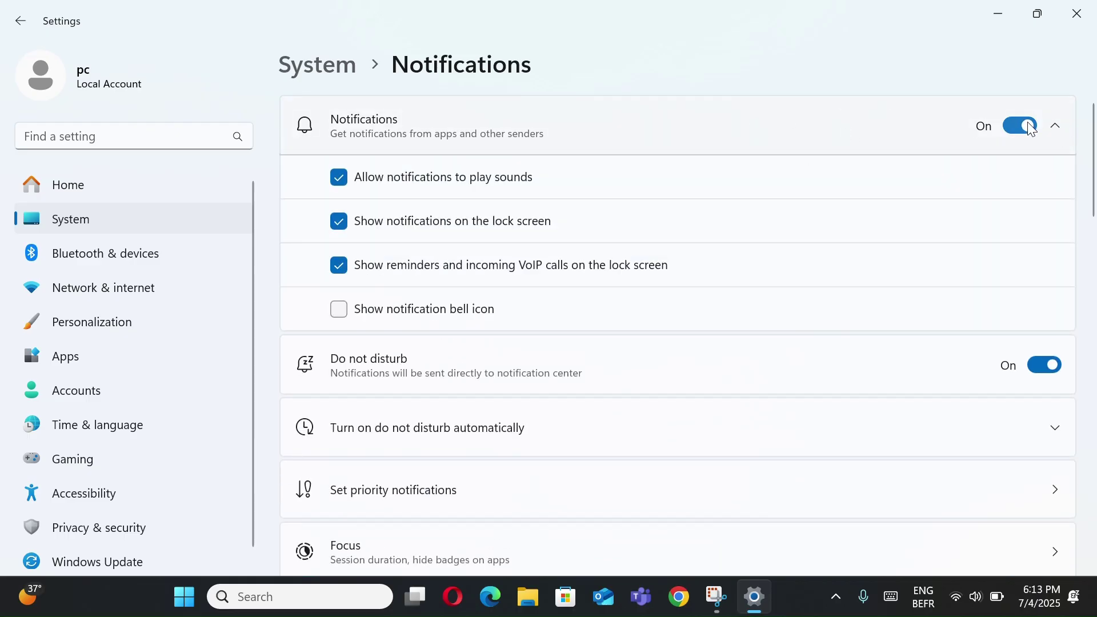
- Turn off notifications from Settings and Power & Battery, then close Settings
left_click(1028, 128)
left_click(1022, 126)
scroll(999, 166, "down", 10)
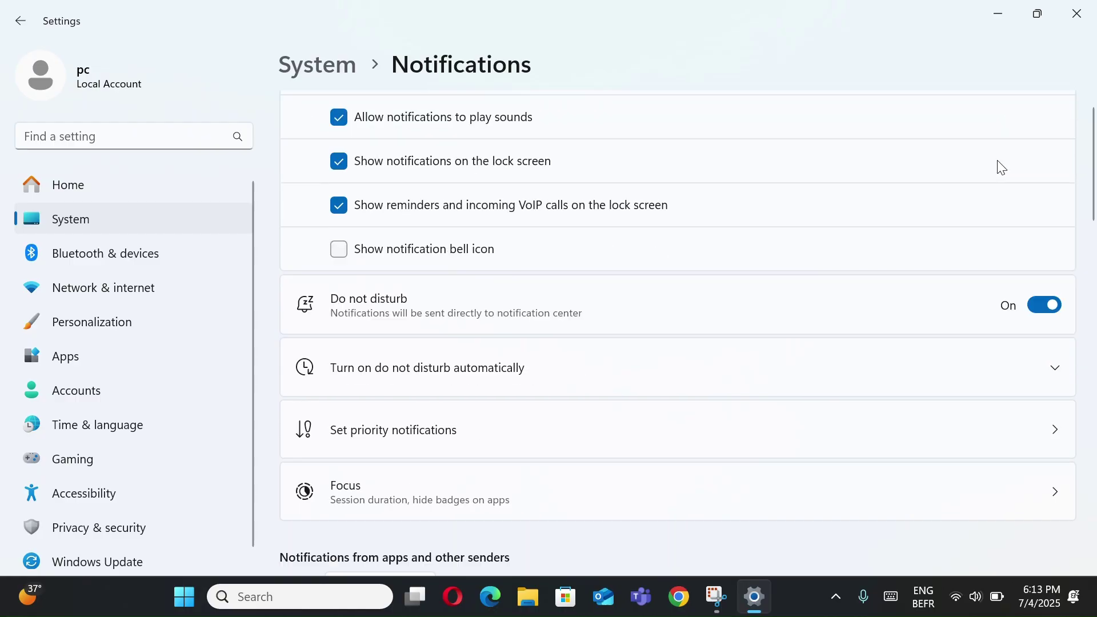
scroll(948, 138, "up", 3)
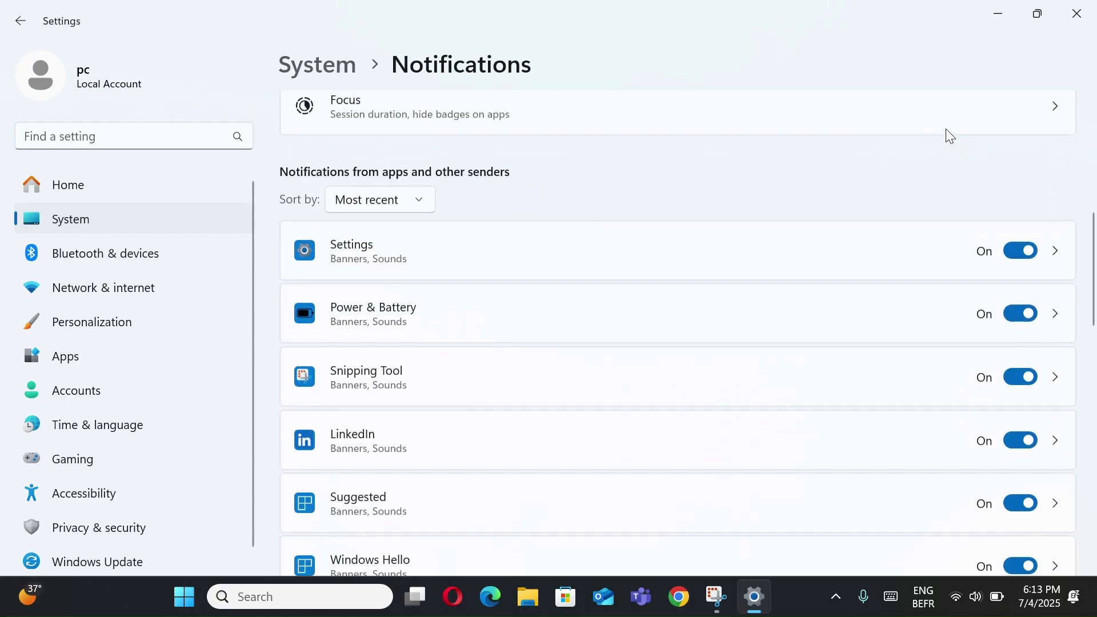
left_click(1020, 267)
left_click(1022, 329)
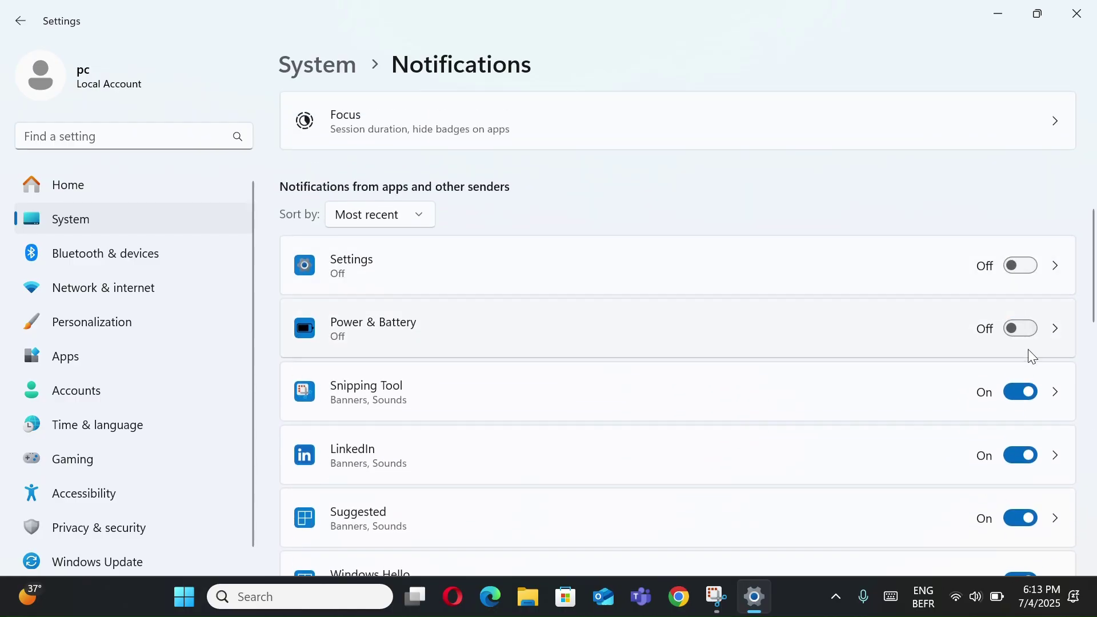
left_click(1027, 460)
left_click(1026, 457)
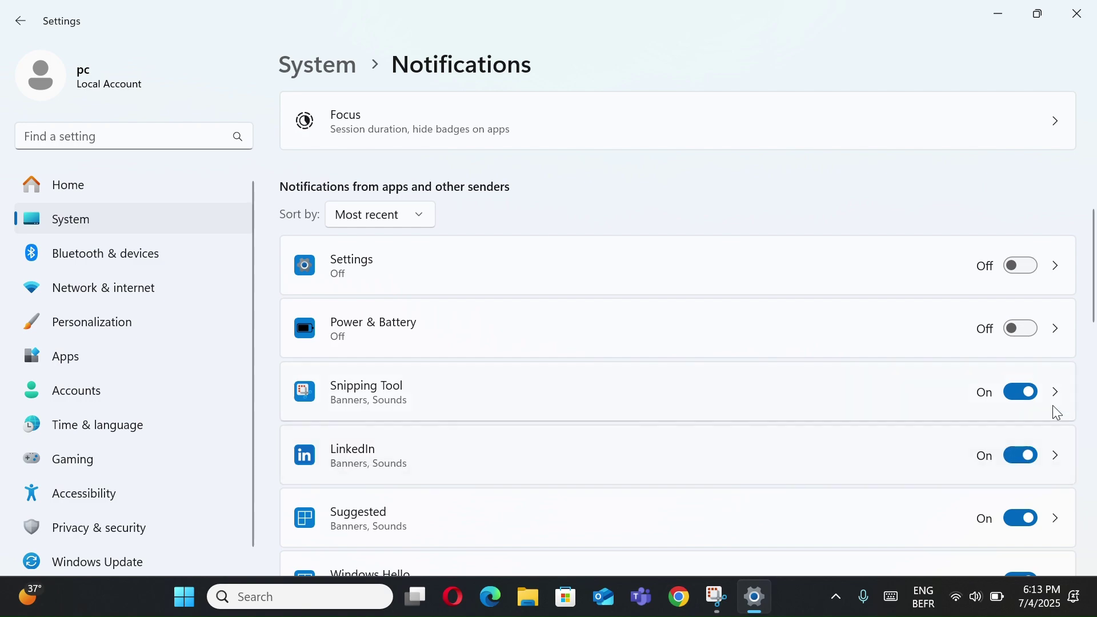
left_click(1079, 17)
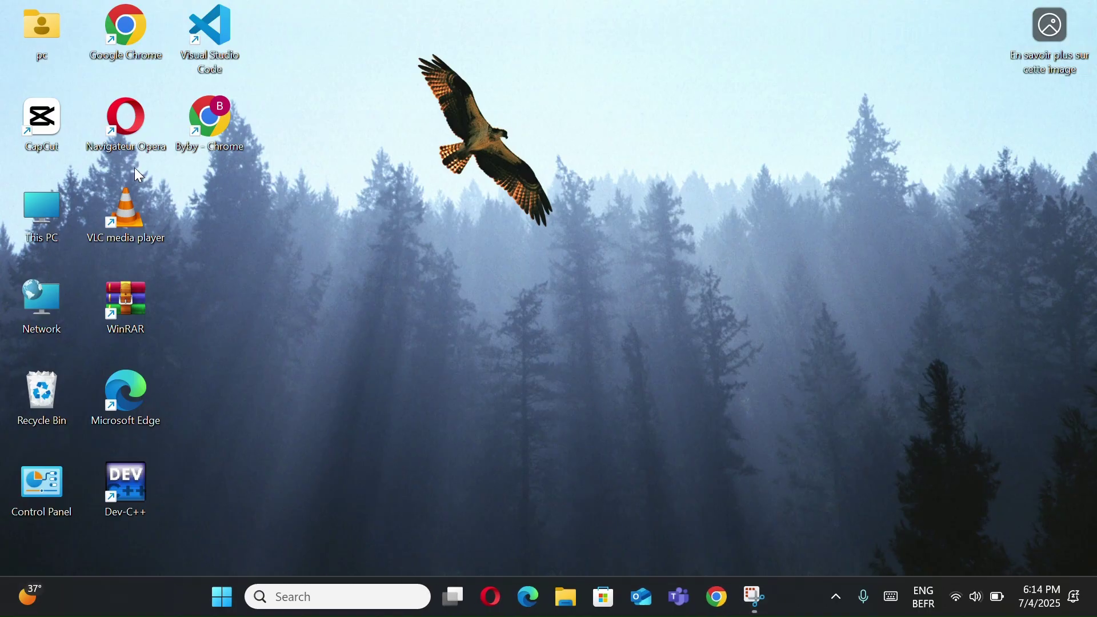
- Uncheck Show sync provider notifications in This PC's Folder Options, apply, and close Explorer
double_click(49, 202)
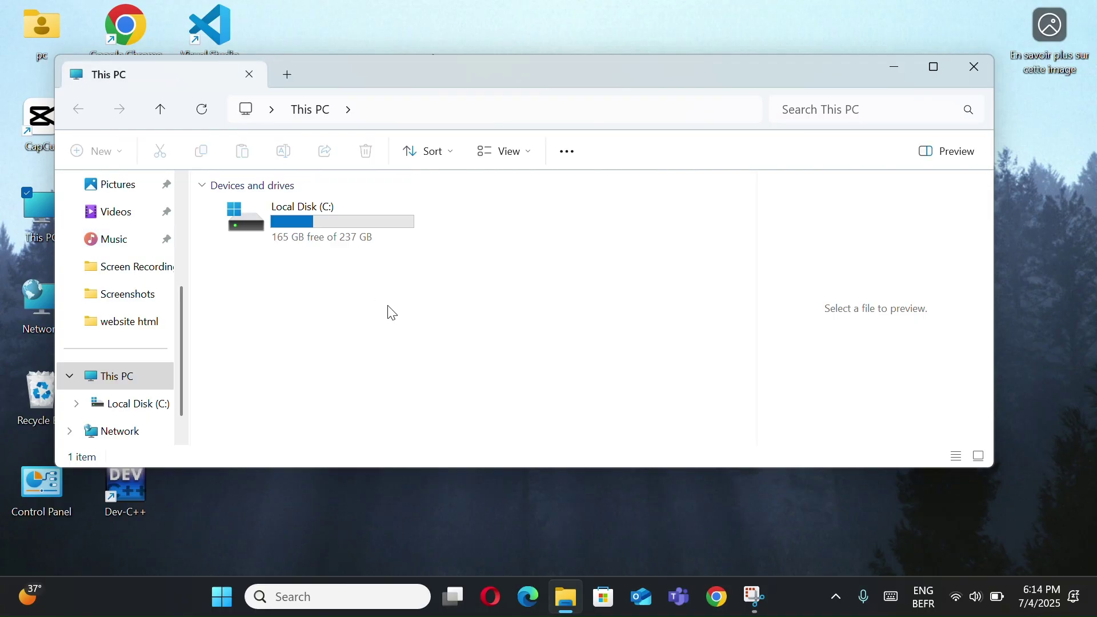
right_click(392, 312)
left_click_drag(723, 284, 563, 152)
left_click(569, 155)
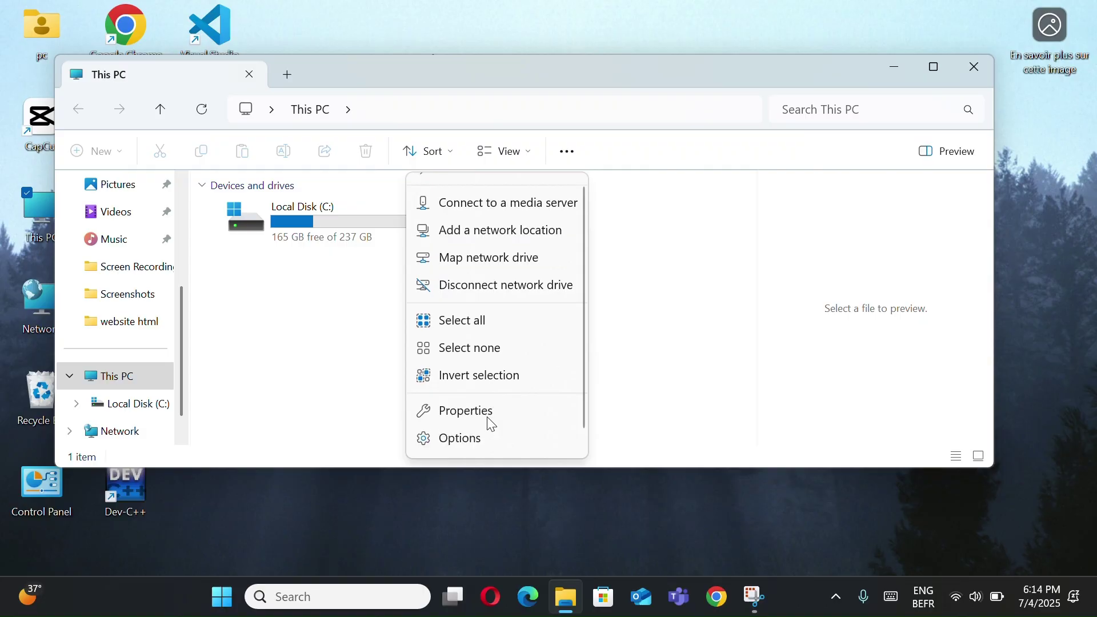
left_click(486, 441)
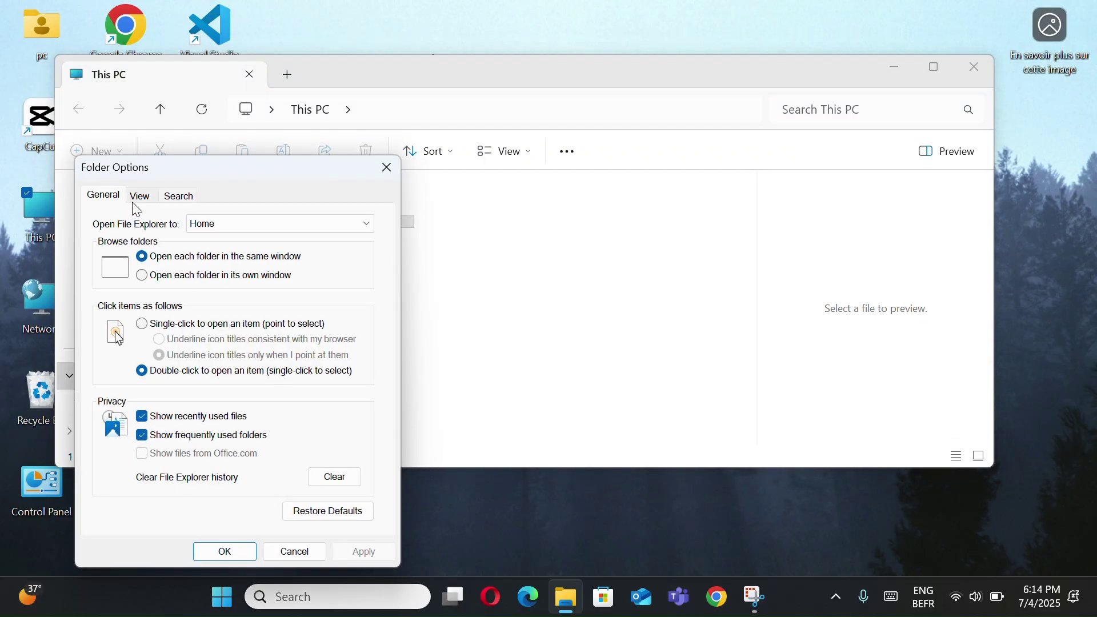
left_click(141, 196)
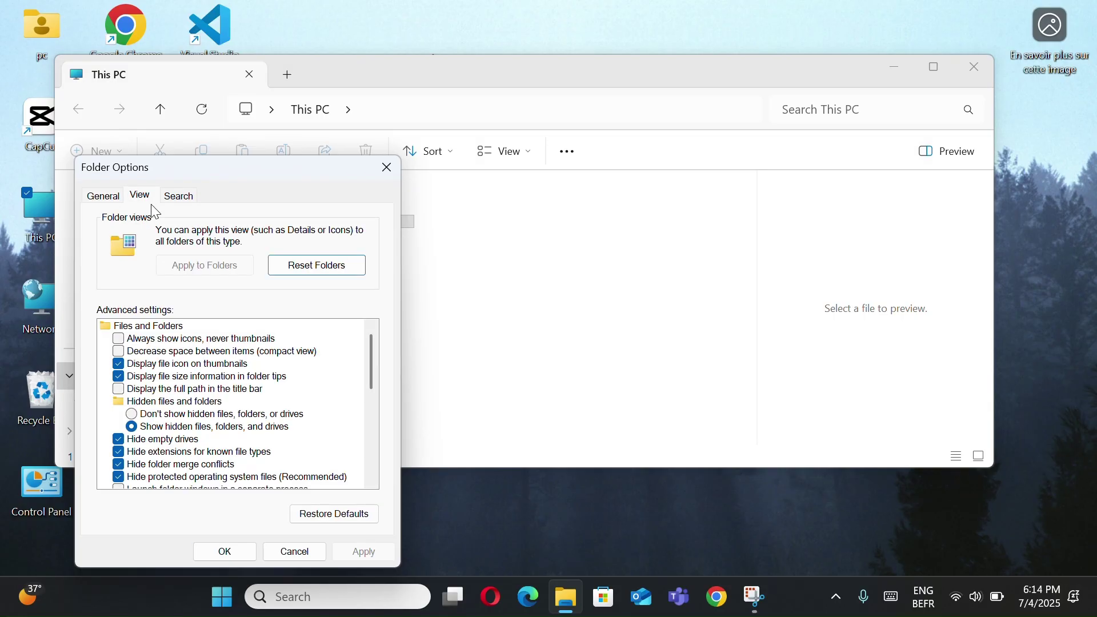
scroll(217, 366, "down", 6)
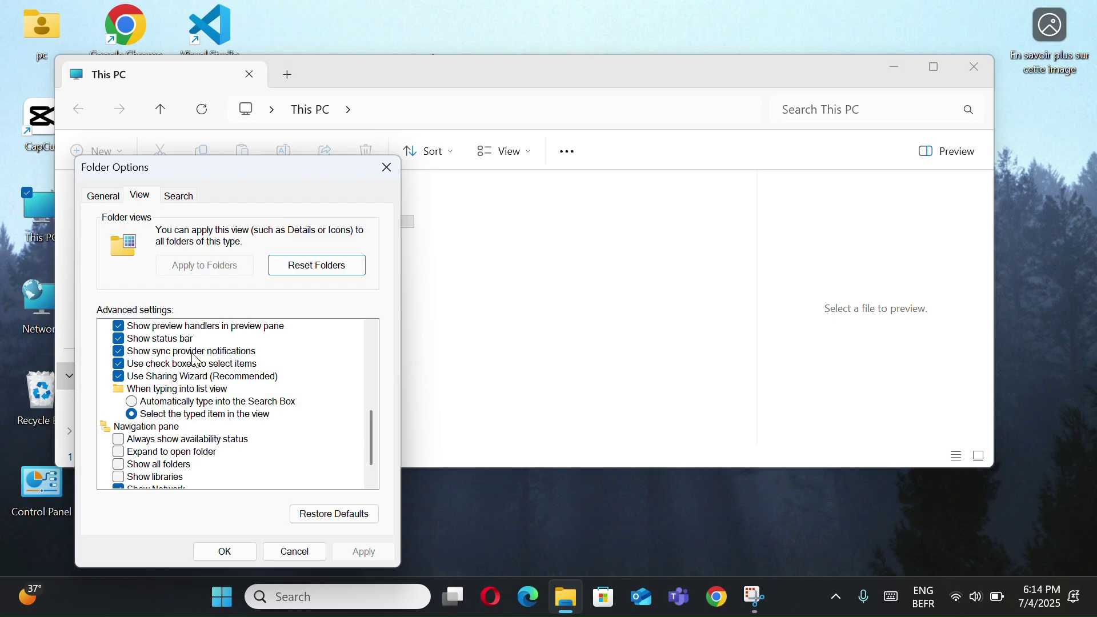
left_click(119, 353)
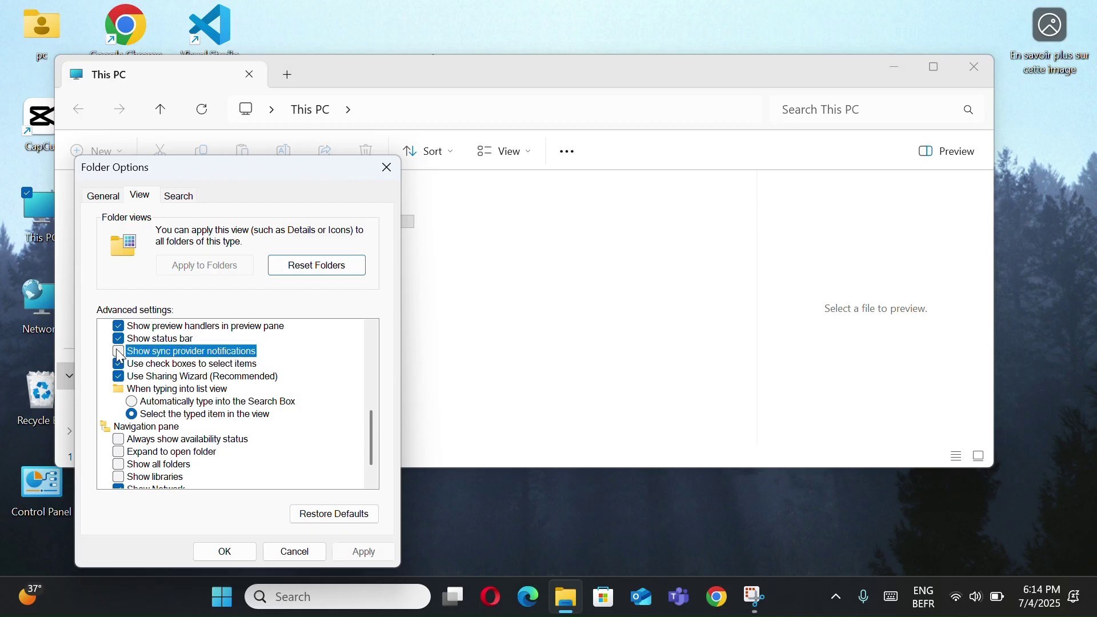
left_click(369, 556)
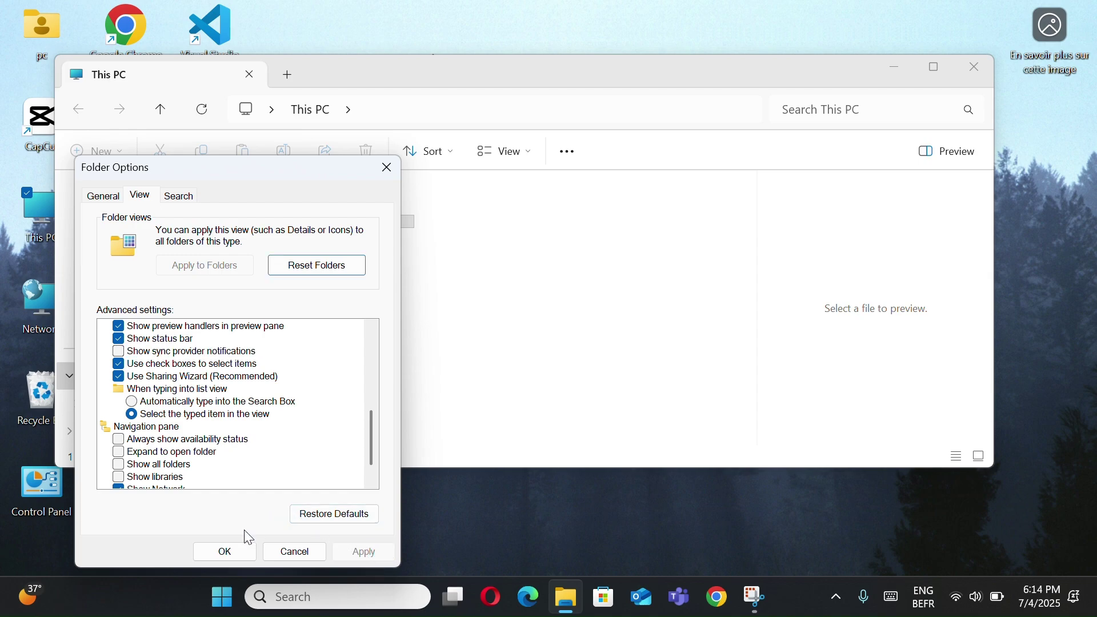
left_click(227, 552)
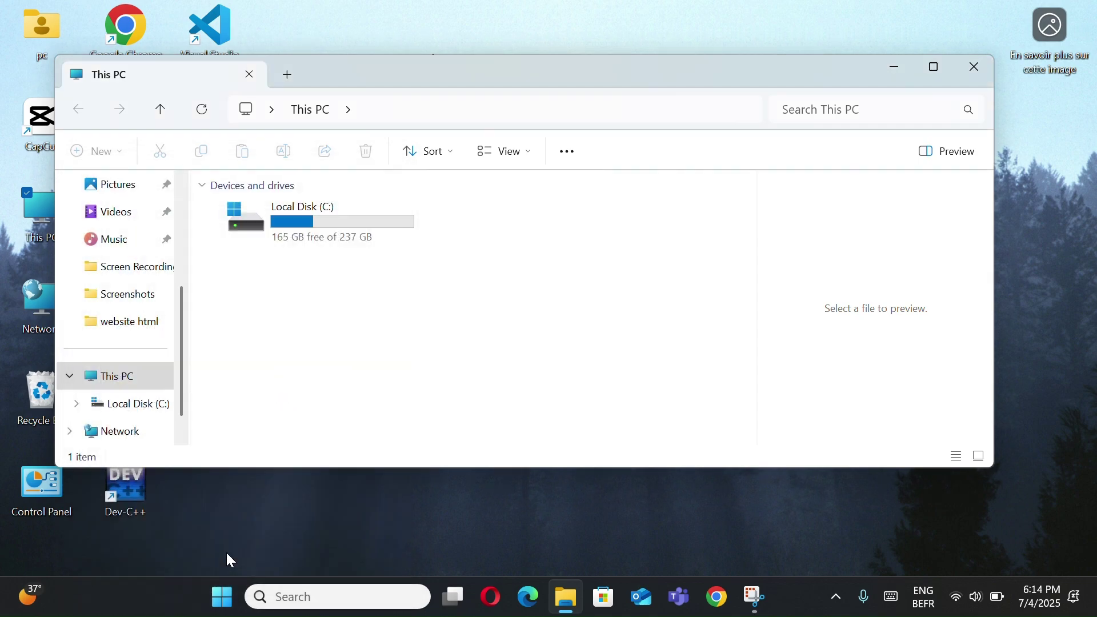
left_click(986, 73)
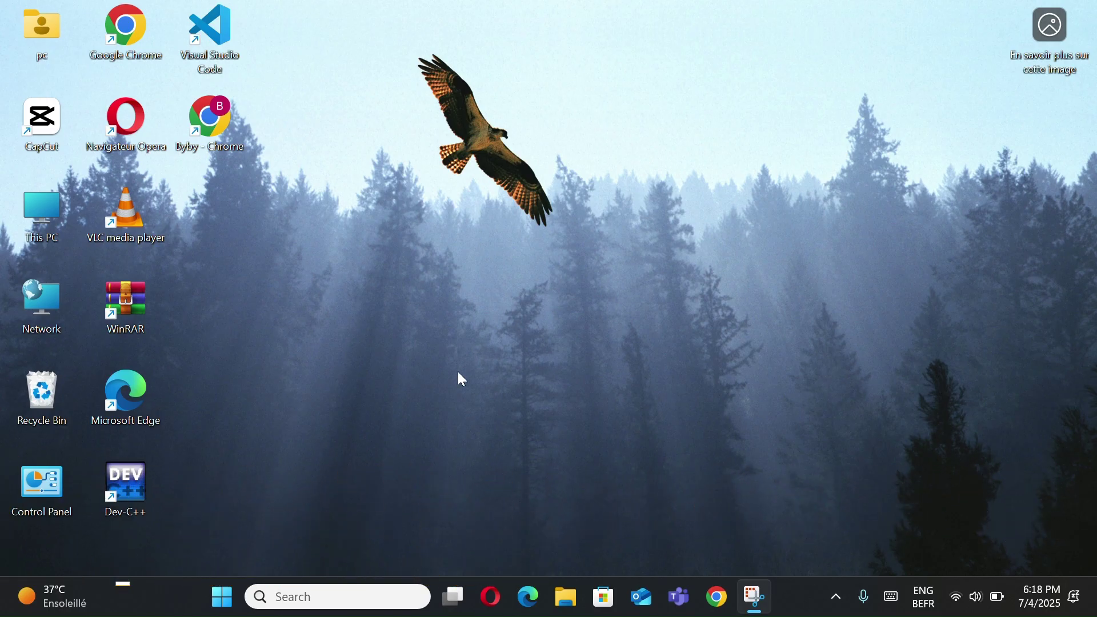
- Launch Settings from the pinned apps in the Start menu
left_click(228, 591)
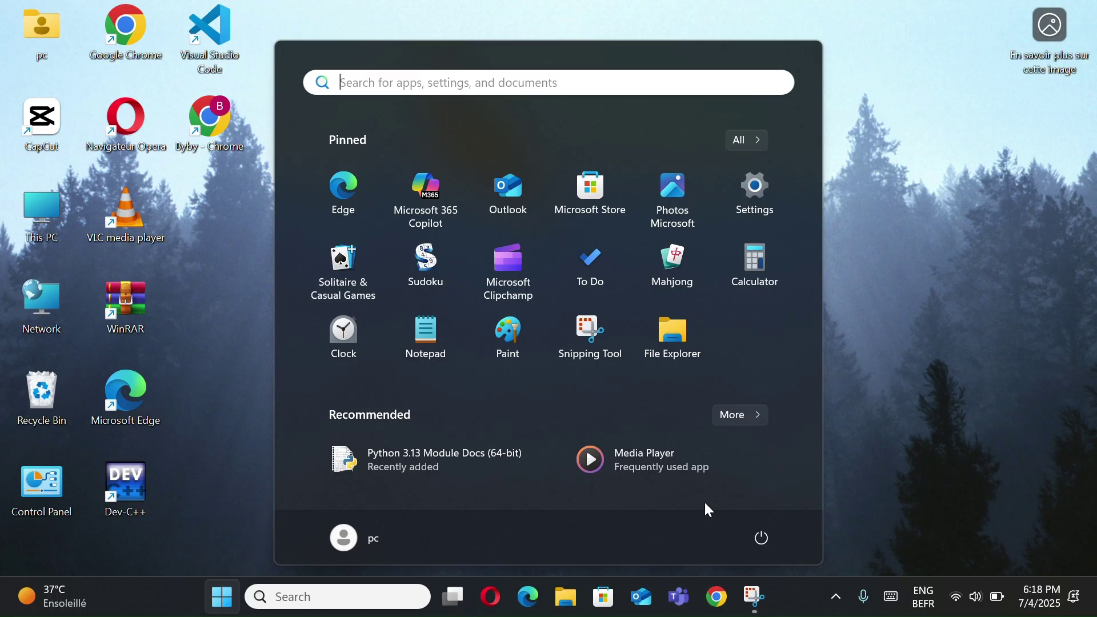
left_click(749, 210)
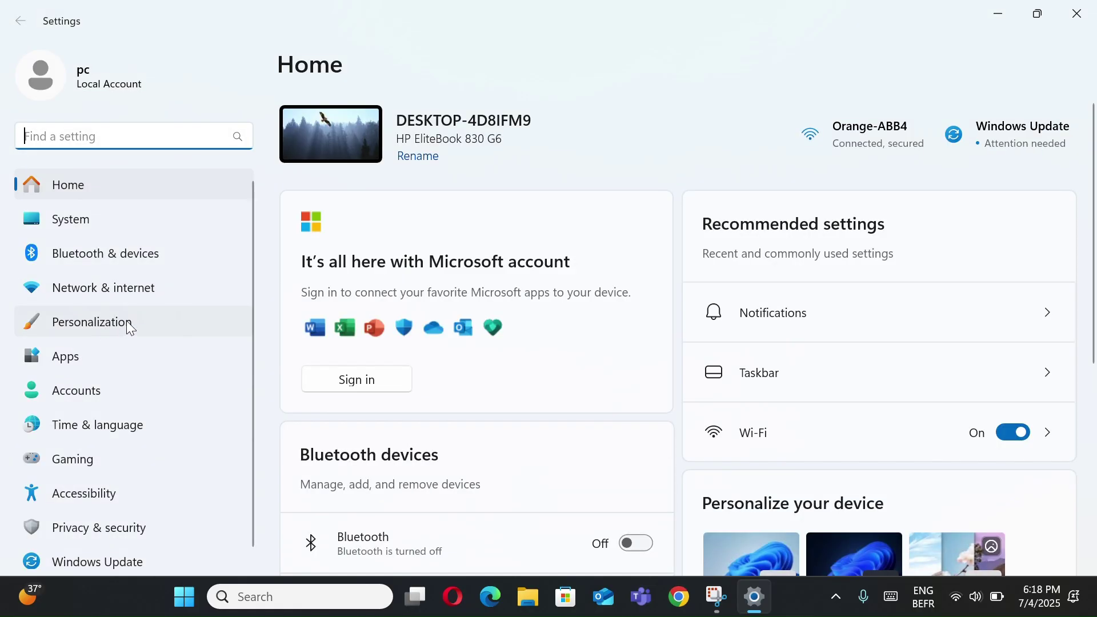
- Go to Personalization > Start > Folders in Settings
left_click(127, 322)
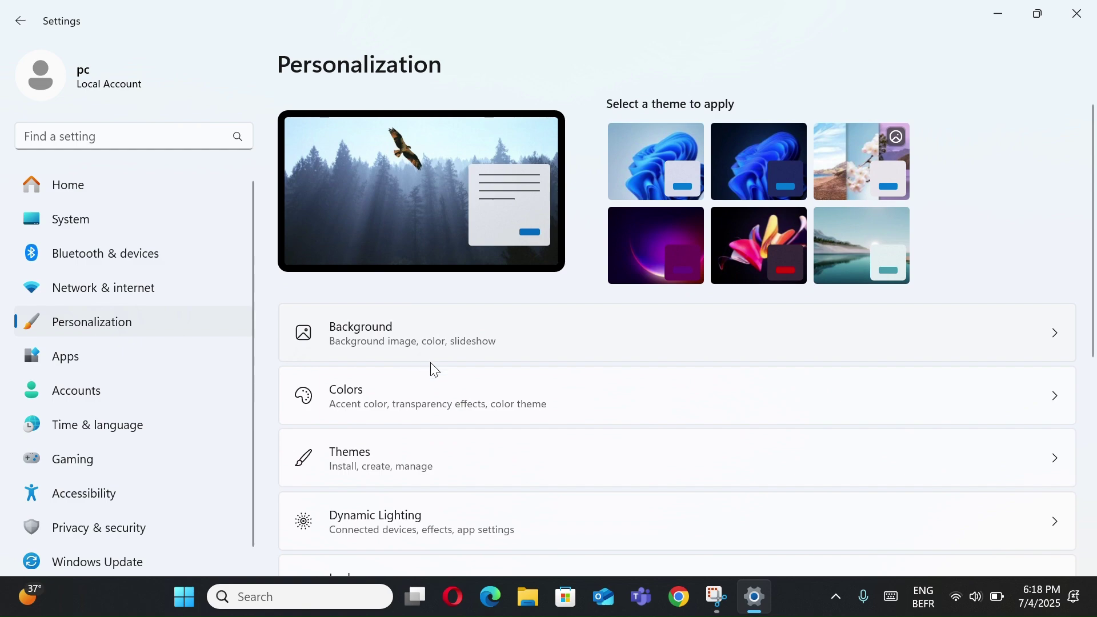
scroll(434, 369, "down", 5)
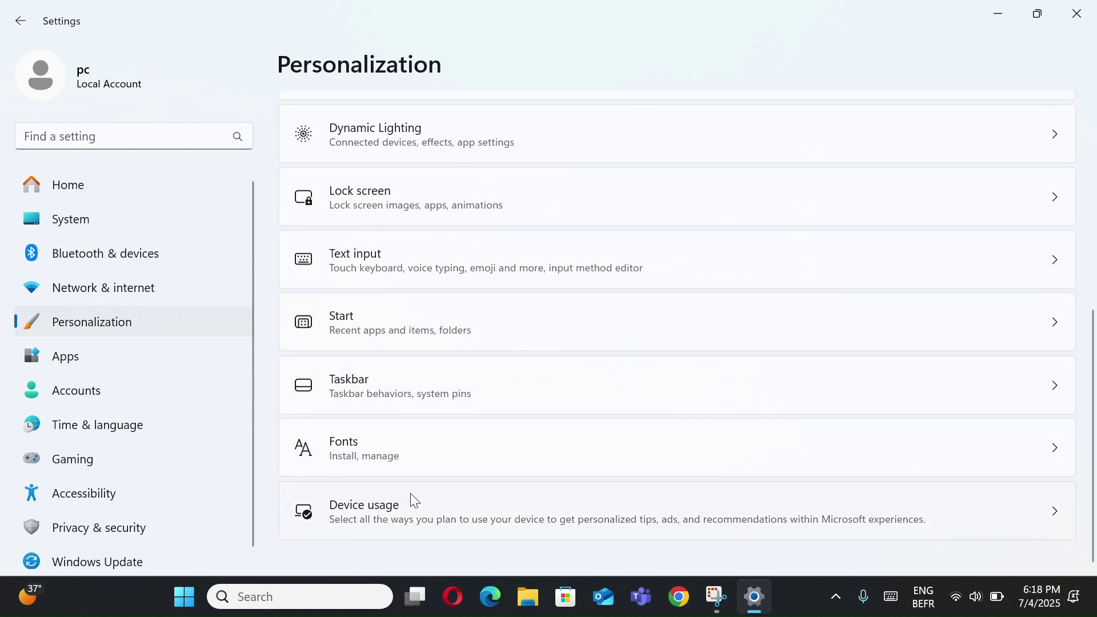
left_click(361, 326)
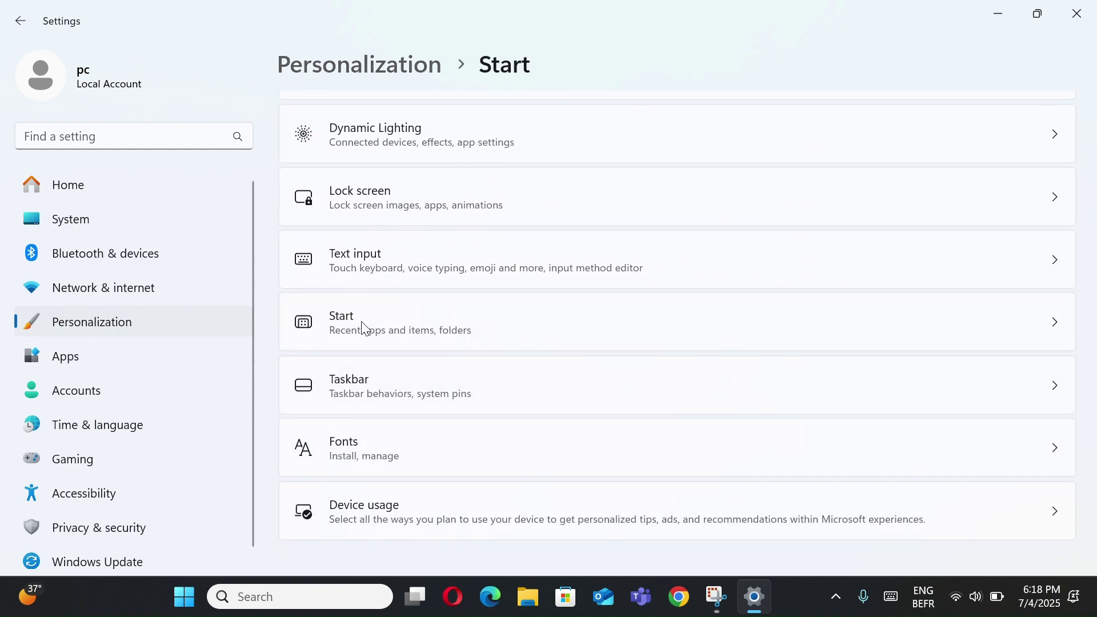
scroll(565, 389, "down", 5)
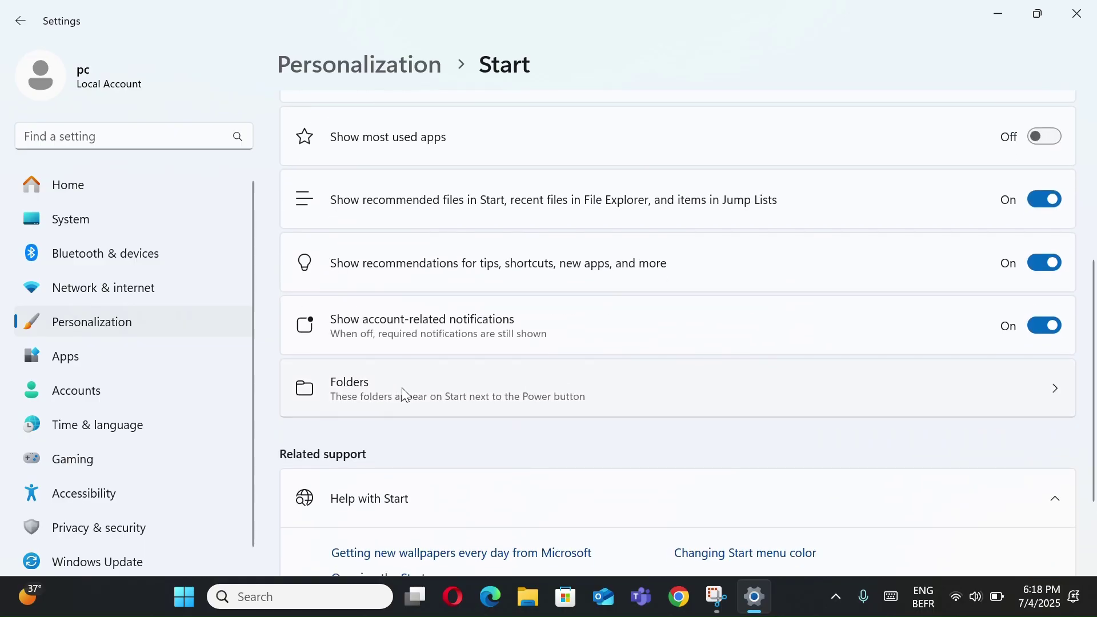
left_click(386, 382)
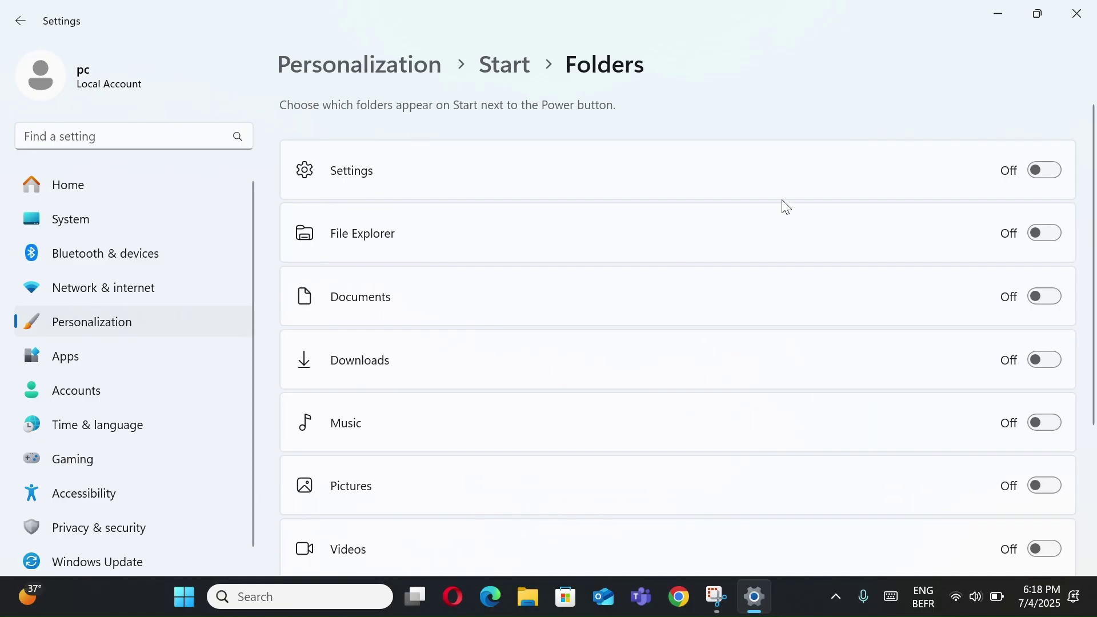
- Turn on Settings, Documents, Downloads, Pictures and Music folders for Start, then close Settings
left_click(1051, 171)
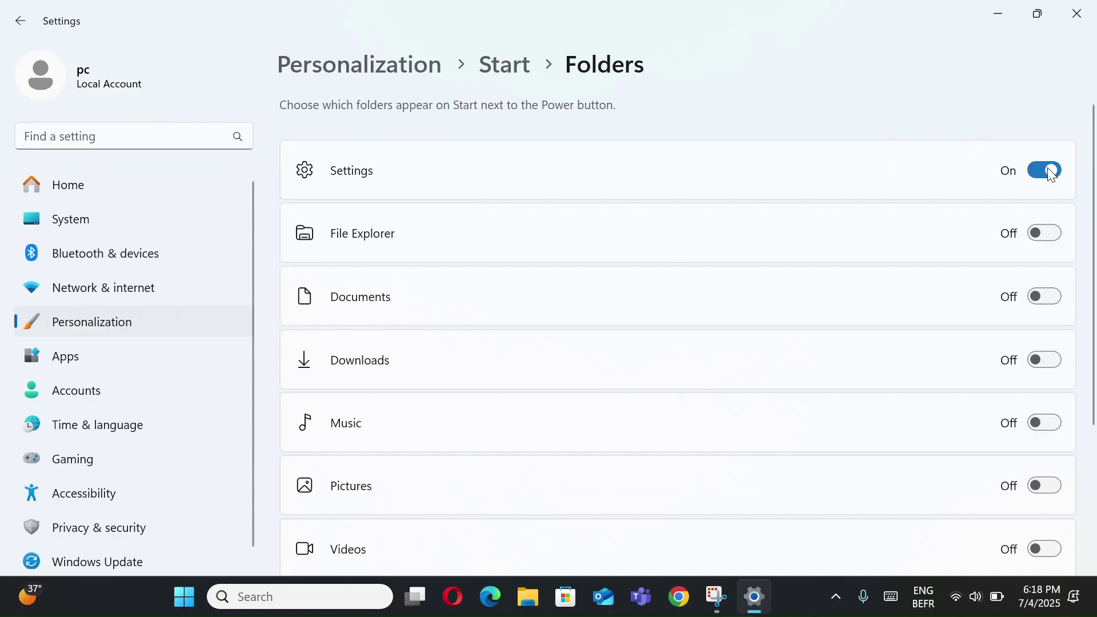
left_click(1051, 296)
left_click(1054, 365)
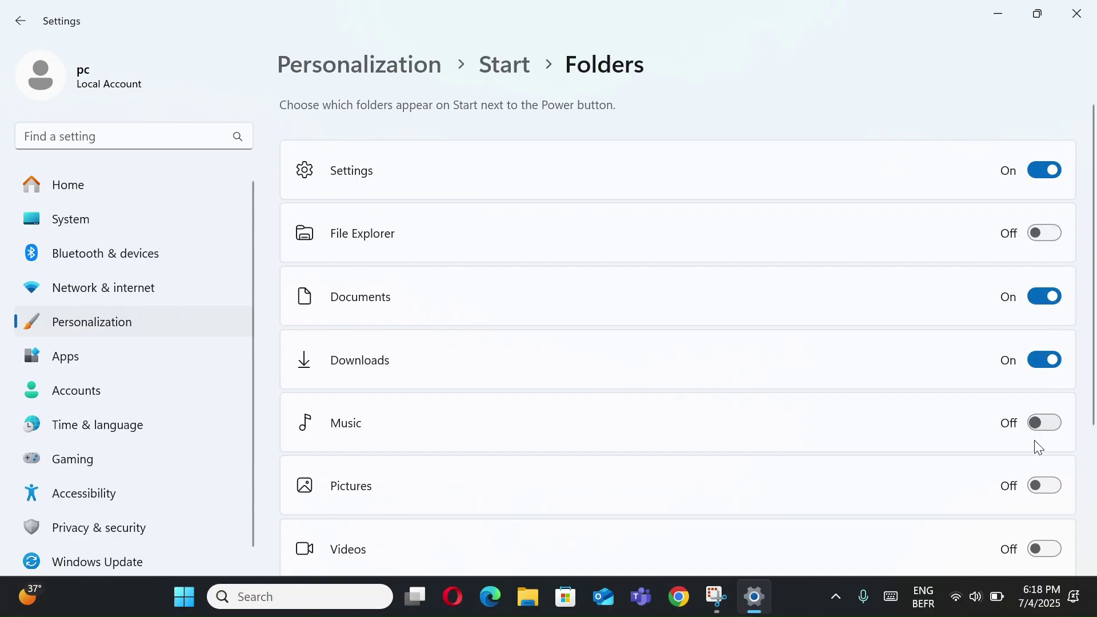
left_click(1043, 485)
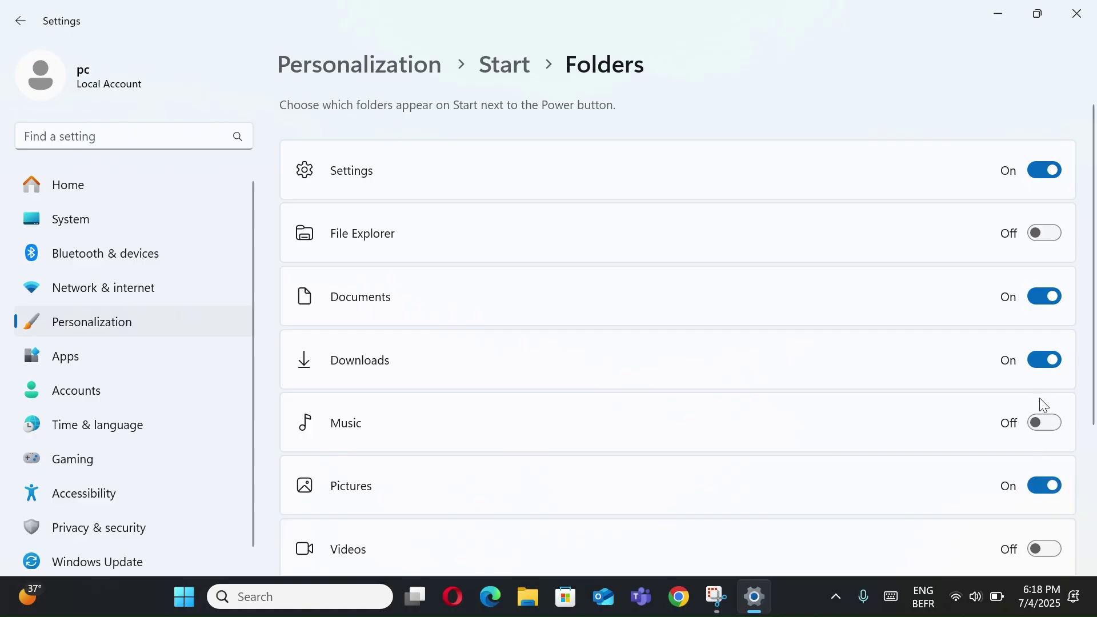
left_click(1043, 423)
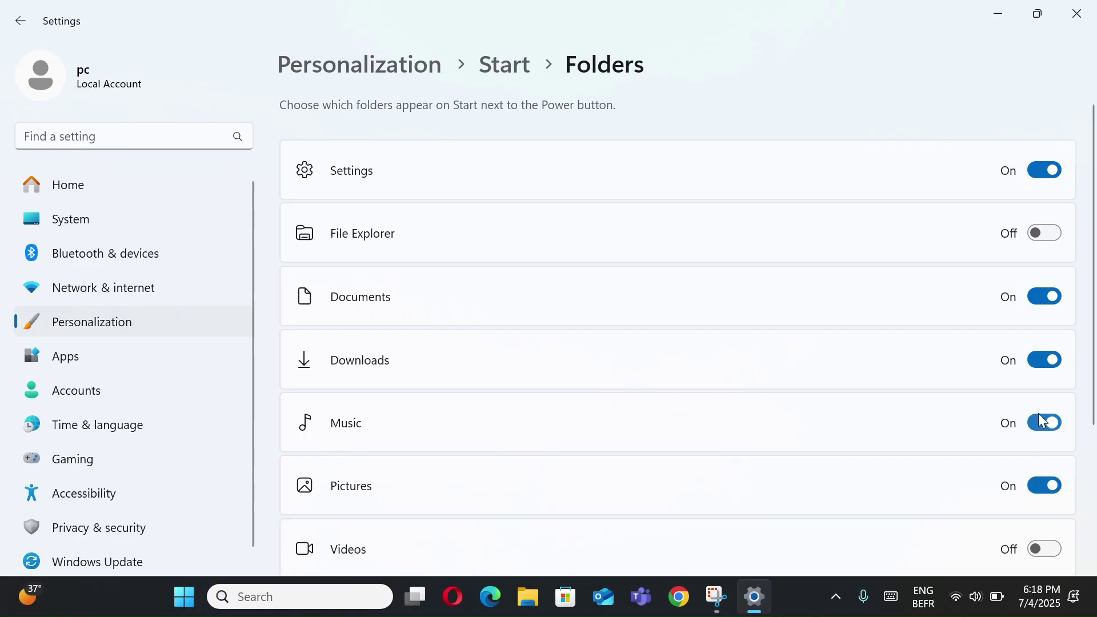
left_click(1076, 13)
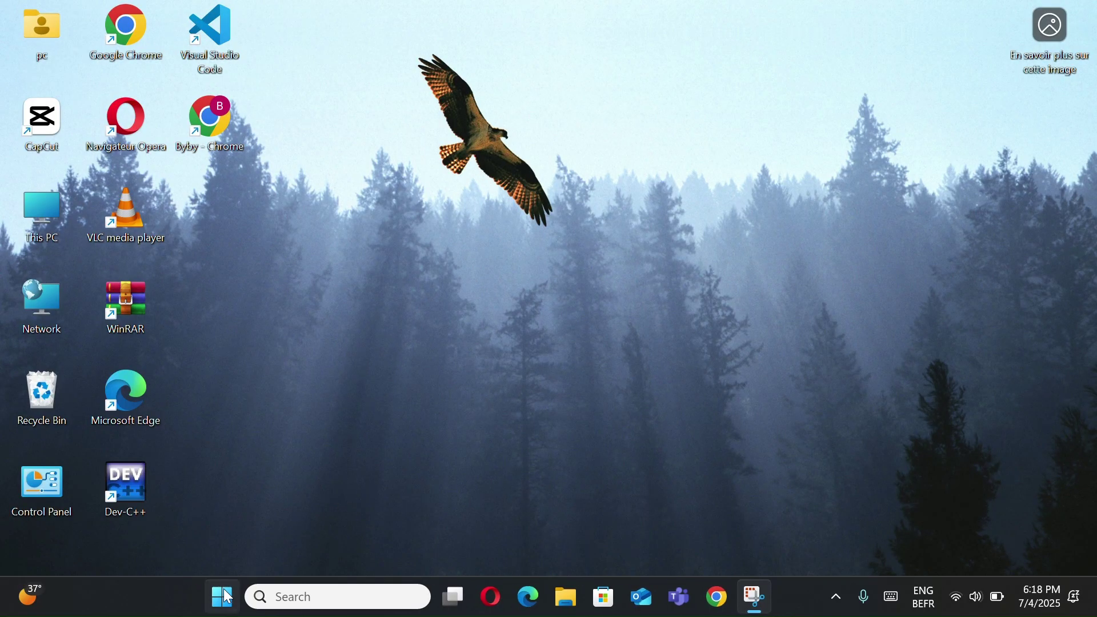
left_click(223, 597)
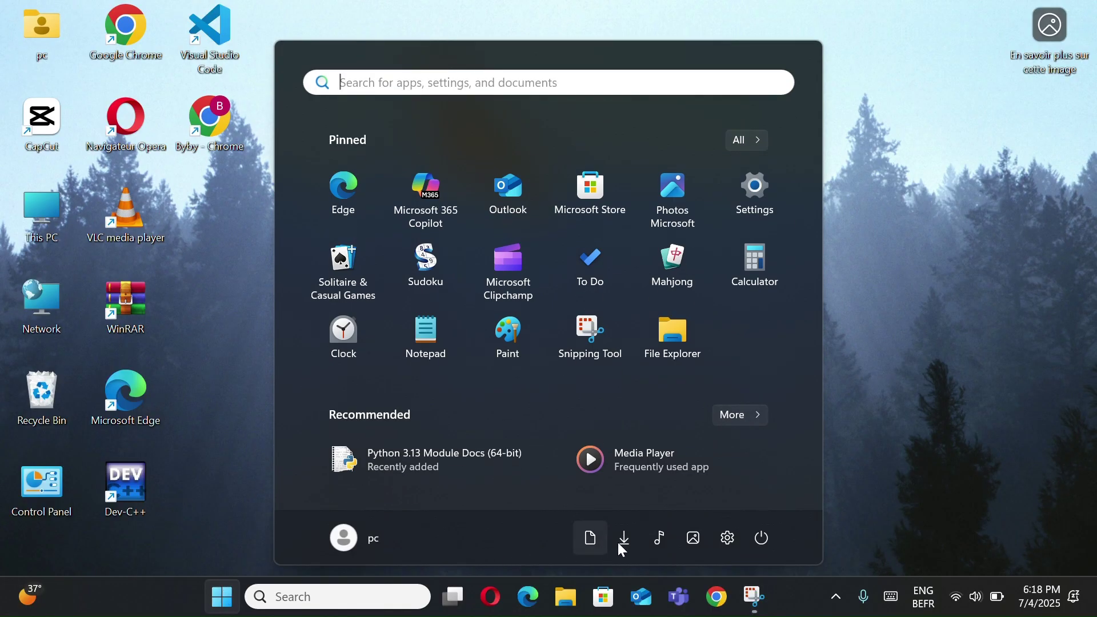
left_click(843, 330)
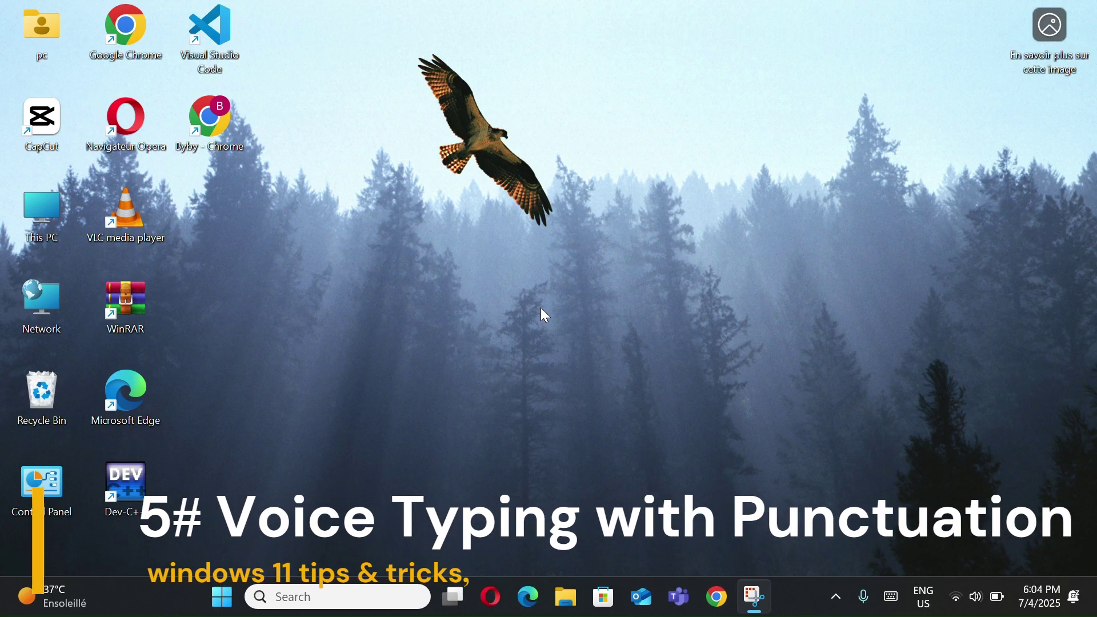
- Dictate 'And you can talk with microphone' into Notepad via Win+H, then close without saving
left_click(221, 597)
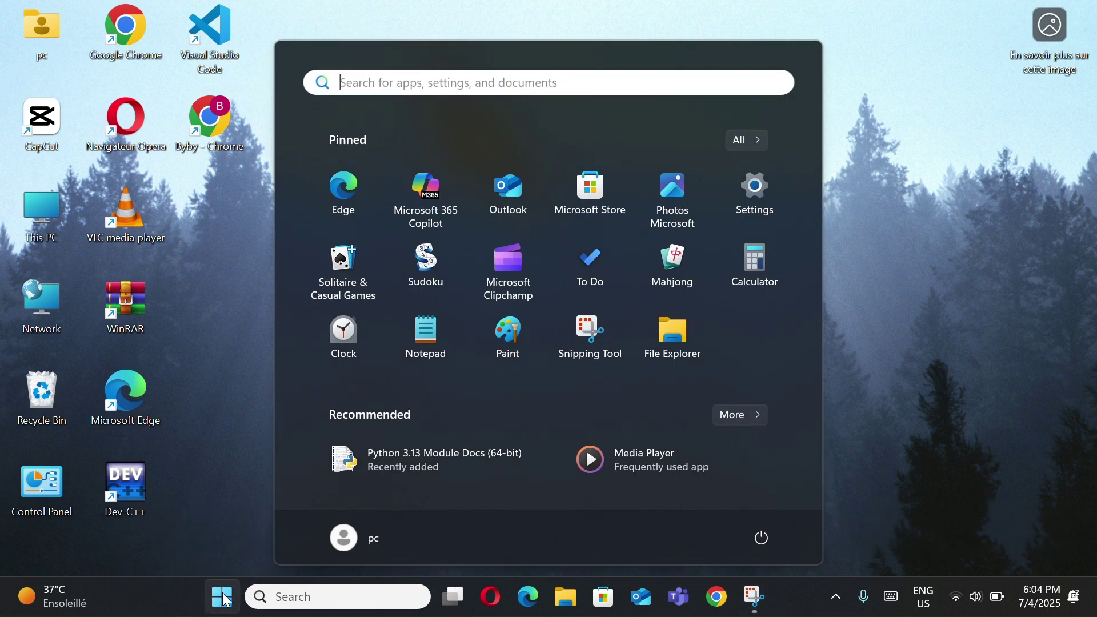
left_click(430, 330)
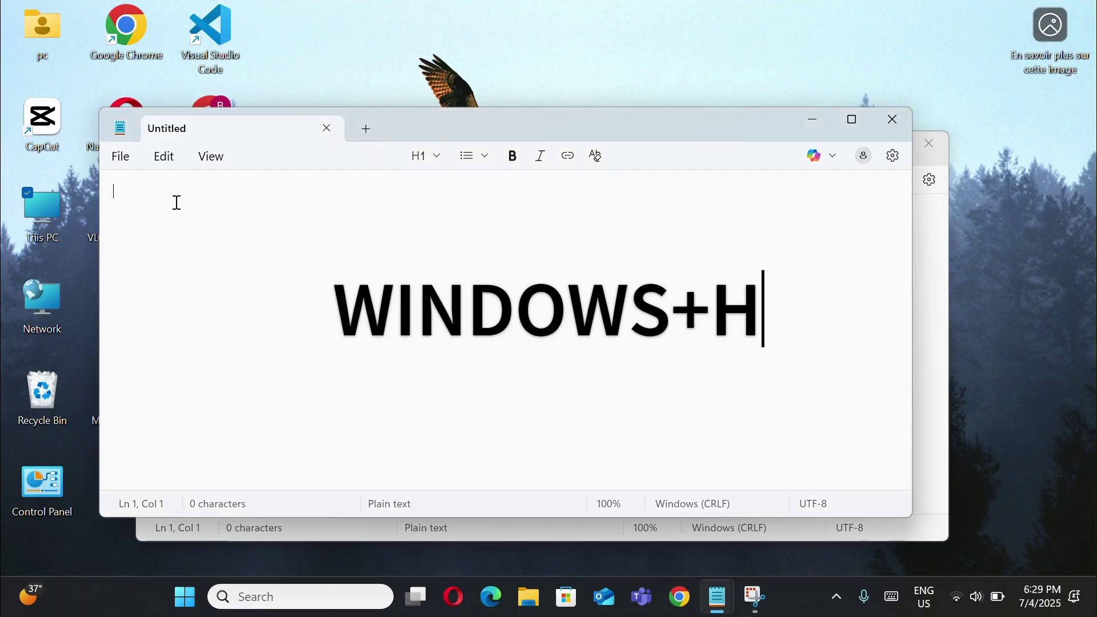
key("super+h")
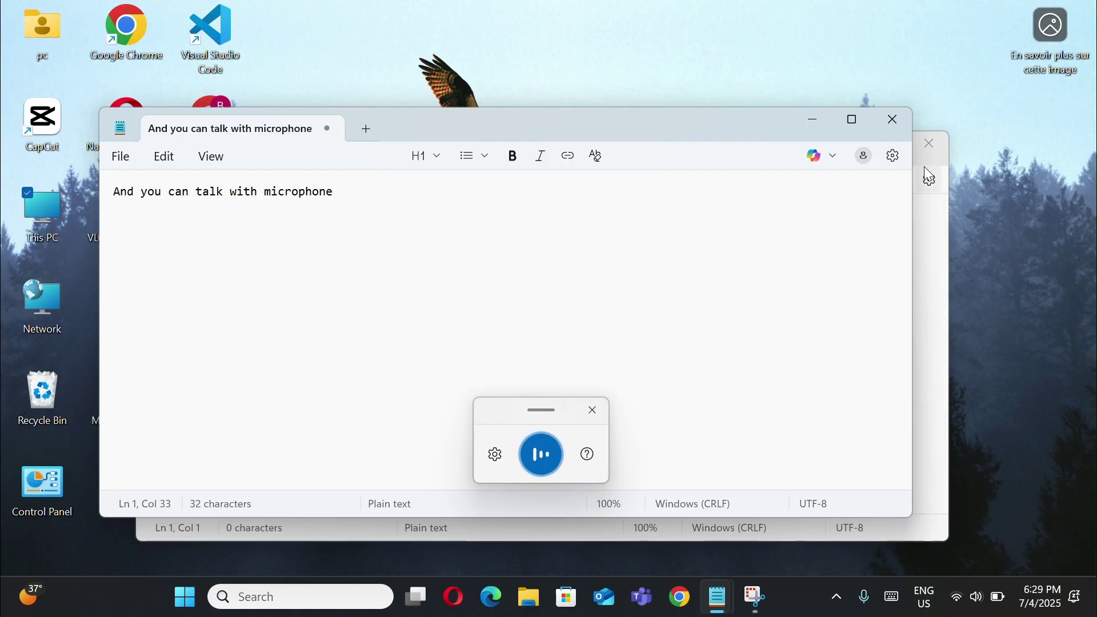
left_click(592, 410)
left_click(905, 129)
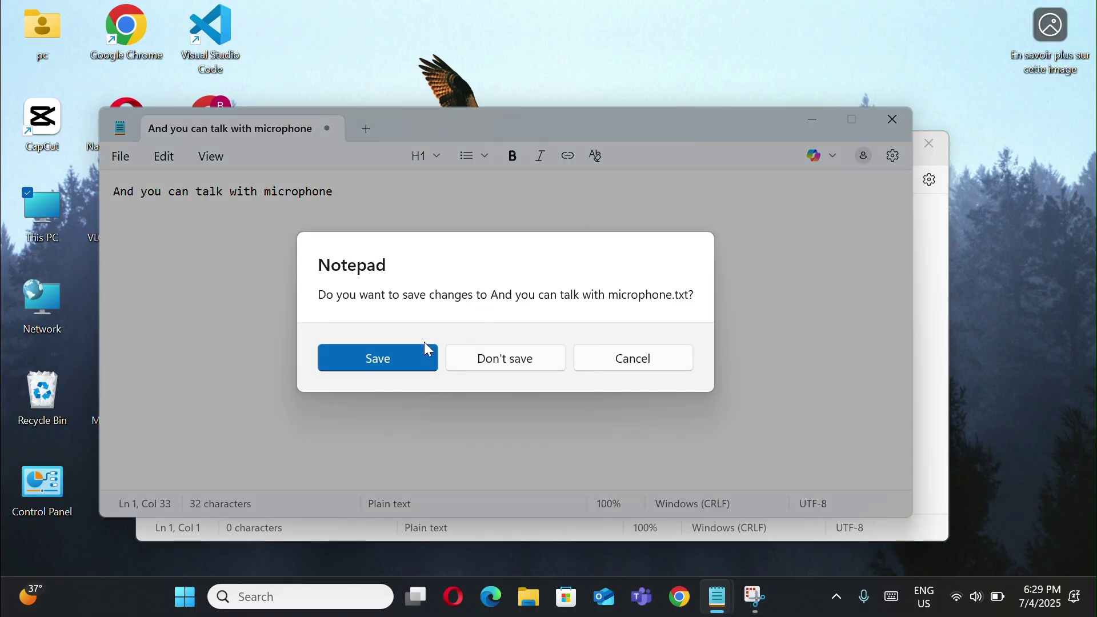
left_click(492, 358)
left_click(942, 152)
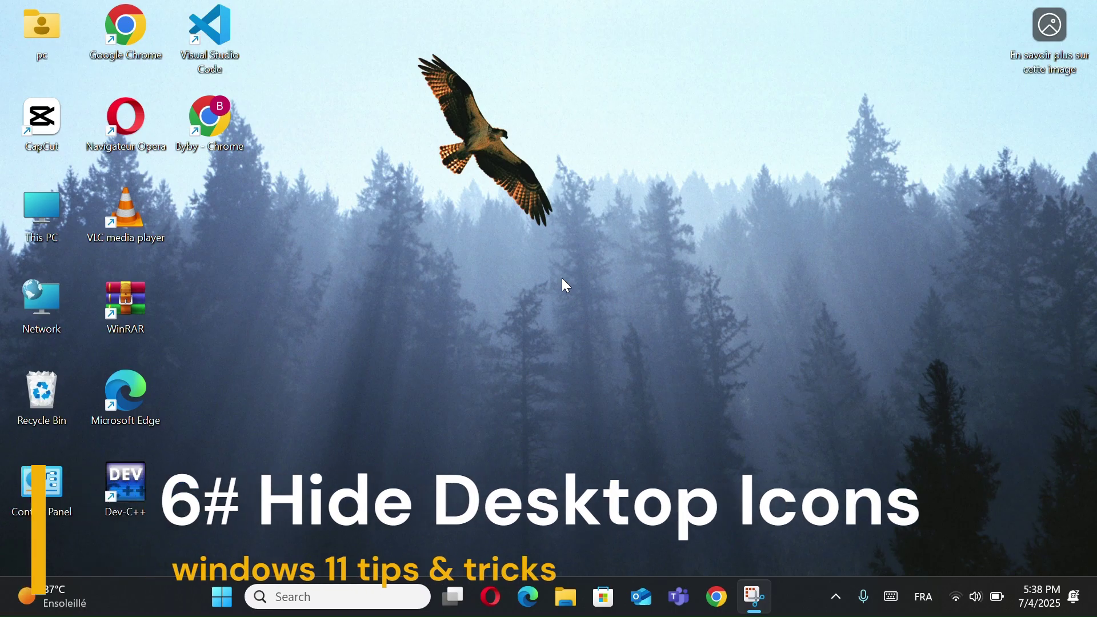
right_click(536, 311)
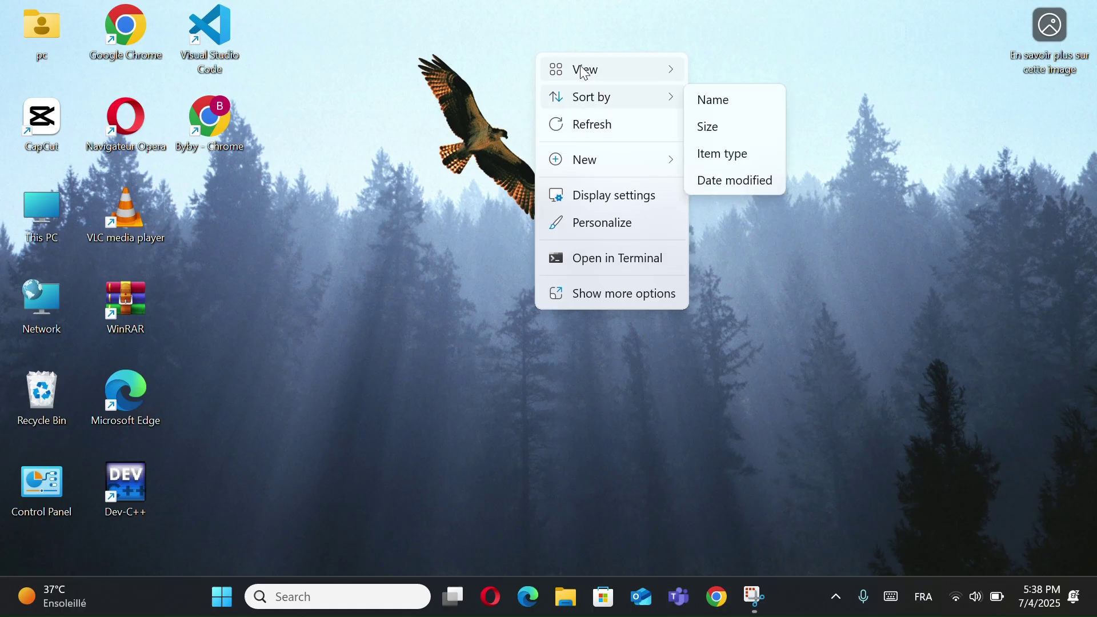
mouse_move(584, 71)
left_click(742, 219)
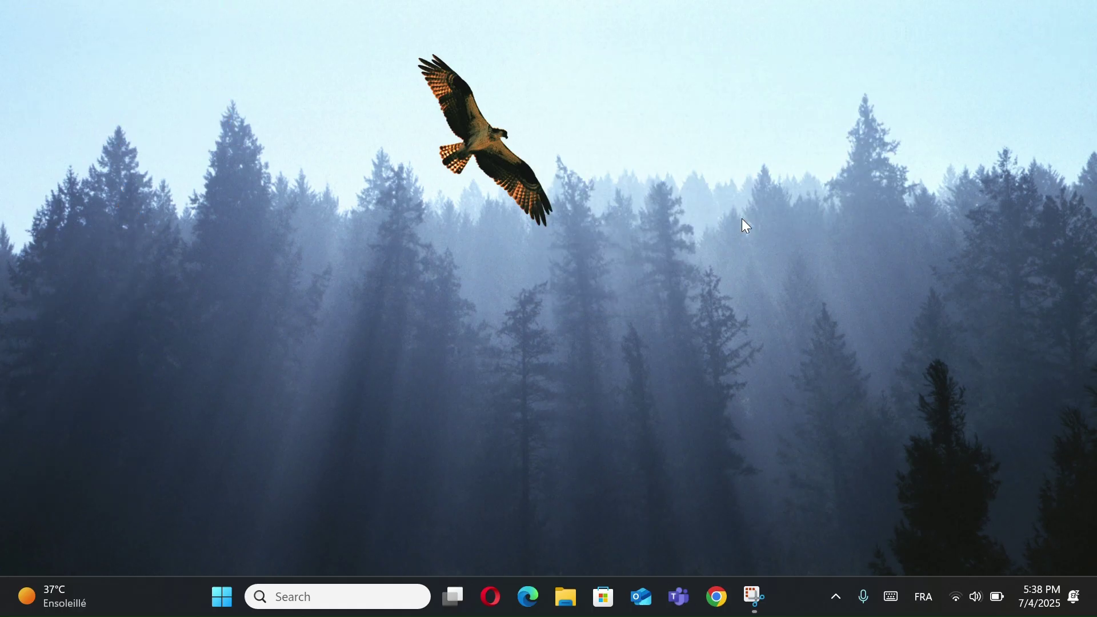
right_click(552, 234)
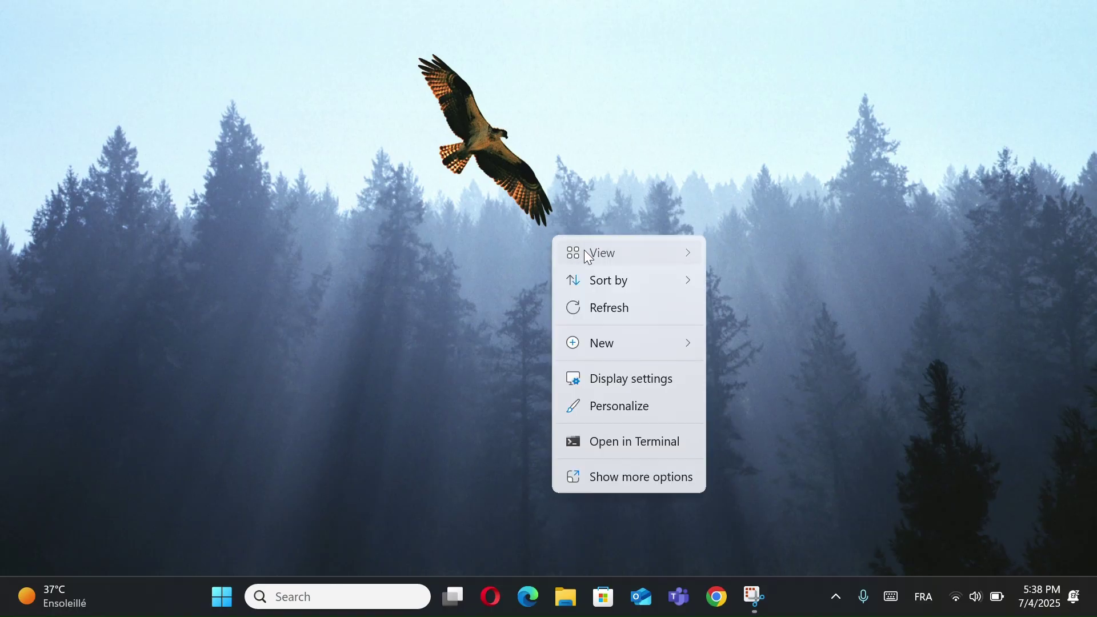
mouse_move(583, 250)
left_click(775, 403)
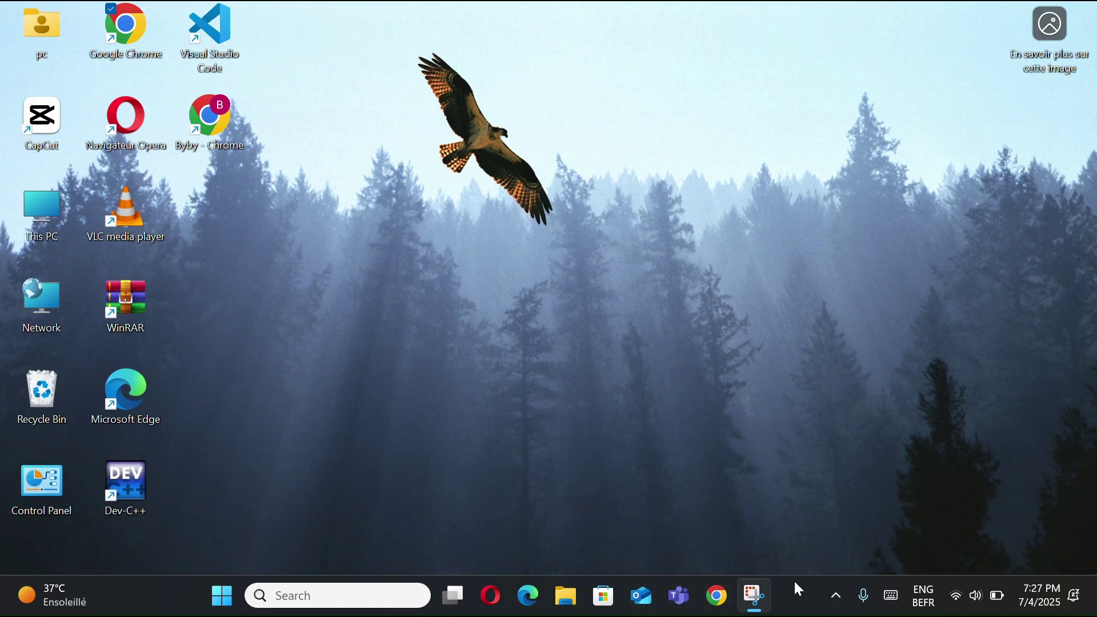
- Launch Task Manager from the taskbar's right-click menu
right_click(803, 605)
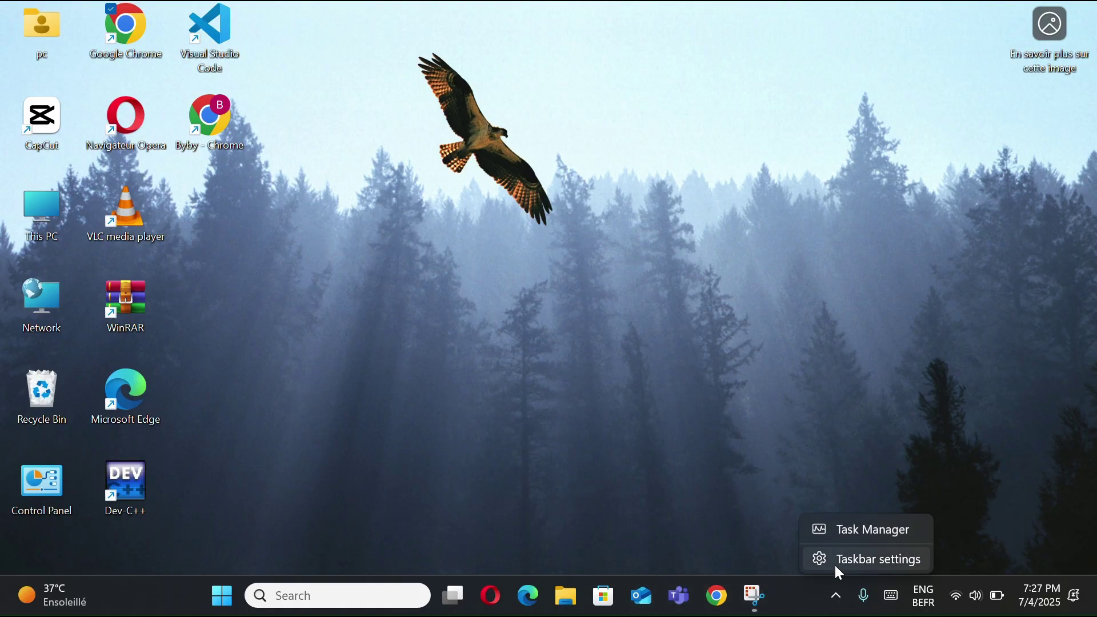
left_click(862, 546)
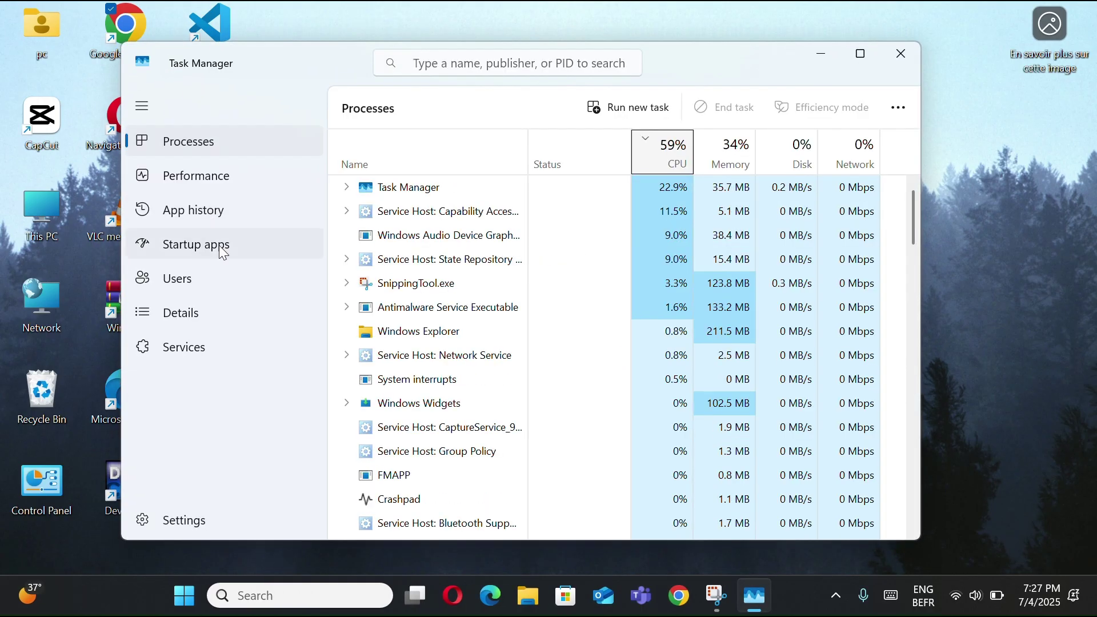
- Leave Microsoft Teams (personal) and Microsoft 365 Copilot disabled in Startup apps, then close Task Manager
left_click(231, 249)
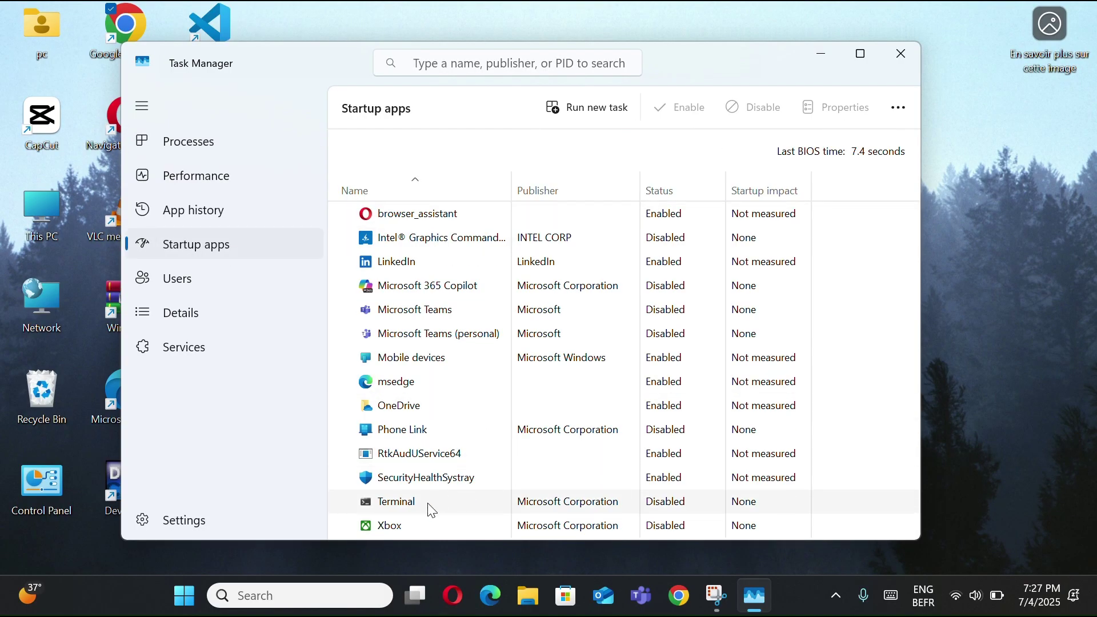
left_click(437, 338)
left_click(690, 107)
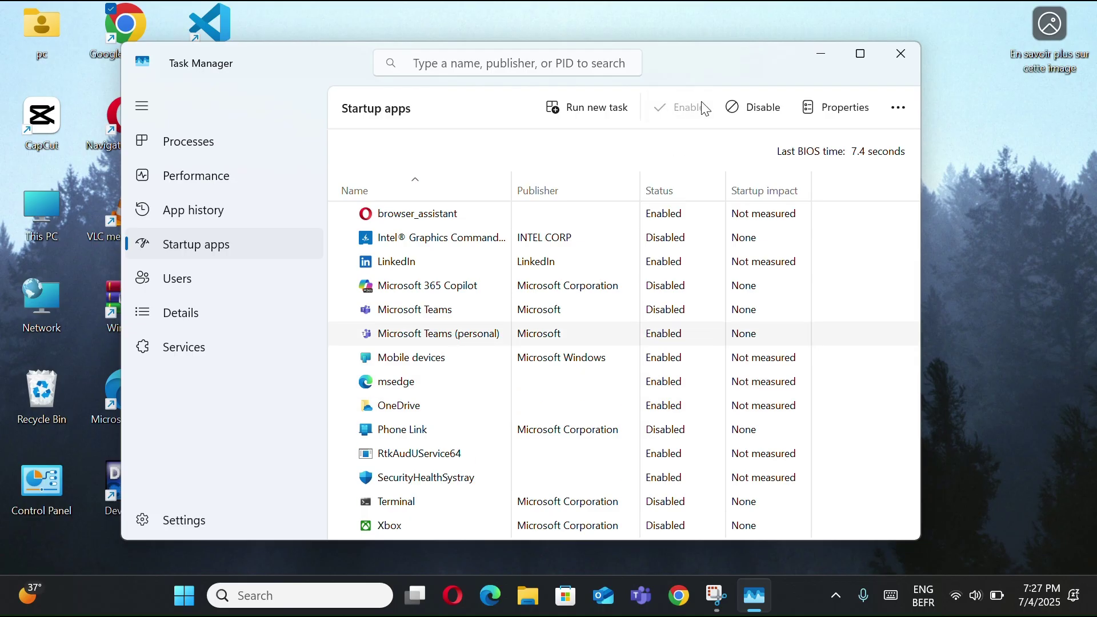
left_click(743, 108)
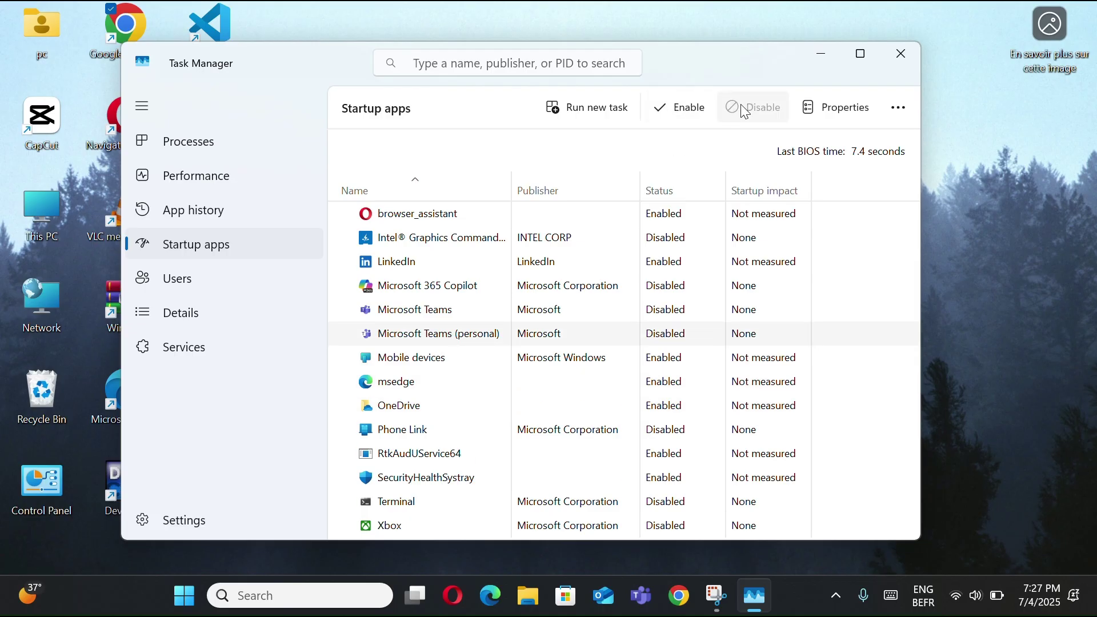
left_click(565, 298)
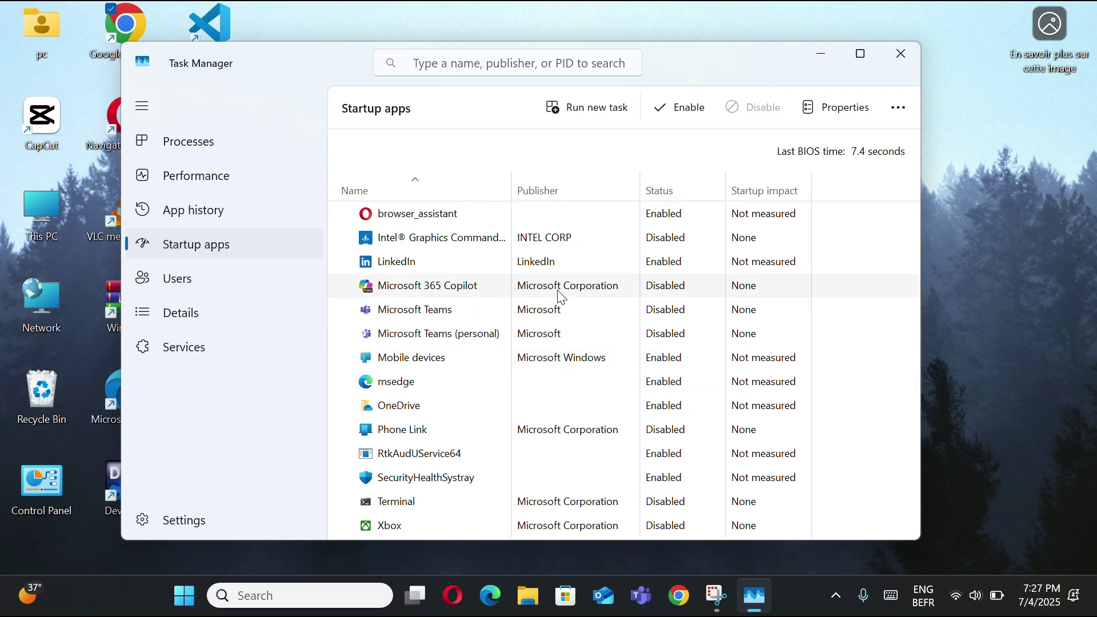
left_click(688, 110)
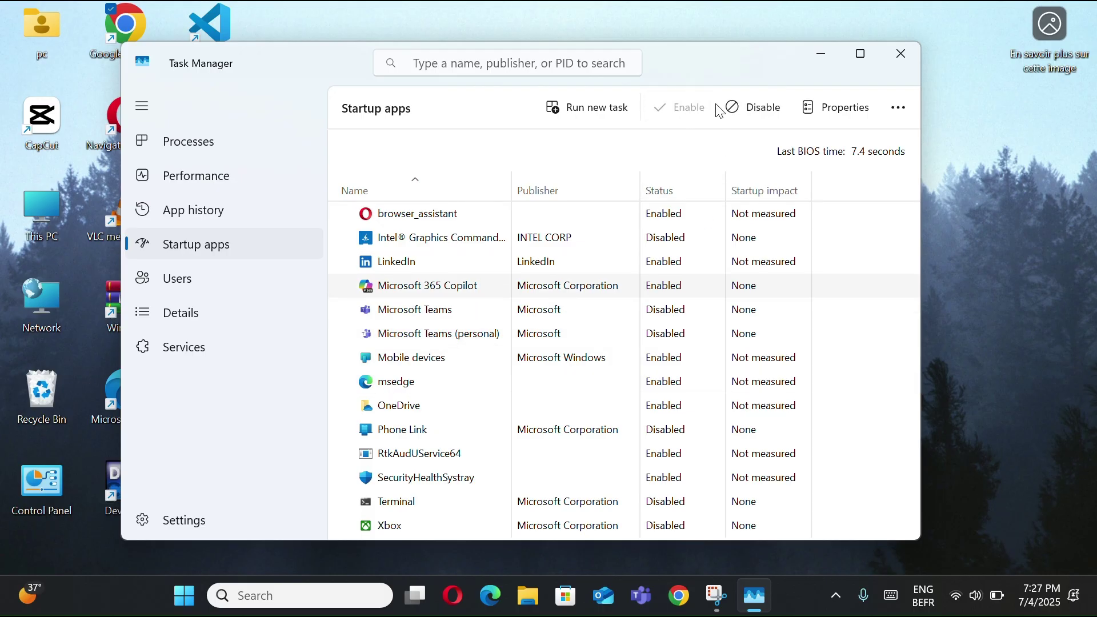
left_click(752, 104)
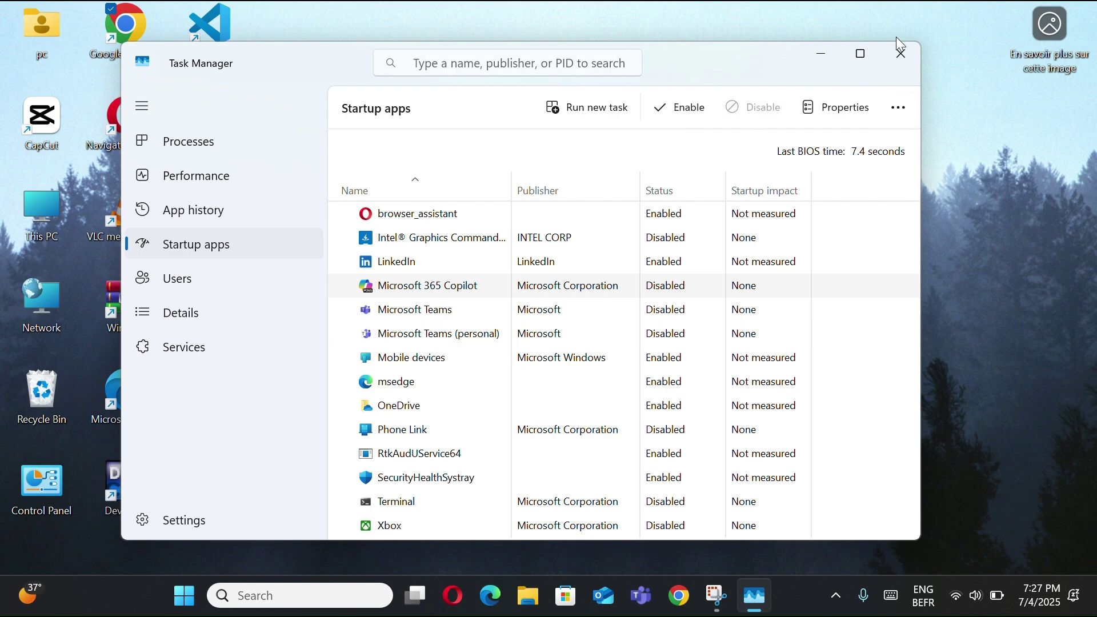
left_click(898, 52)
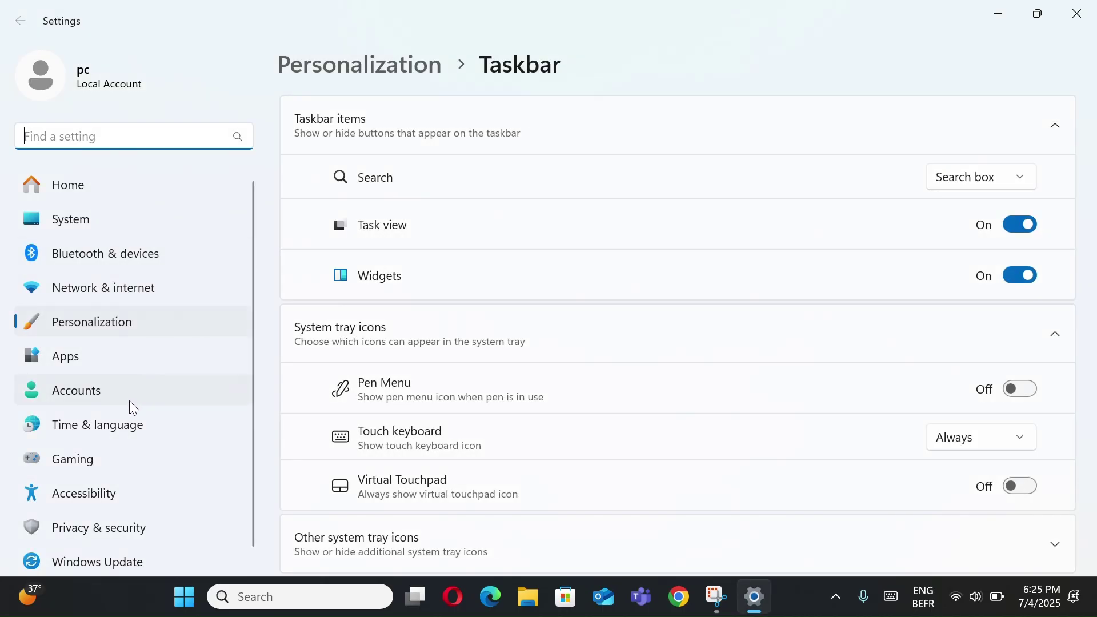
- Go to the Time & language section of Settings to see the date, language, typing and speech options
left_click(94, 425)
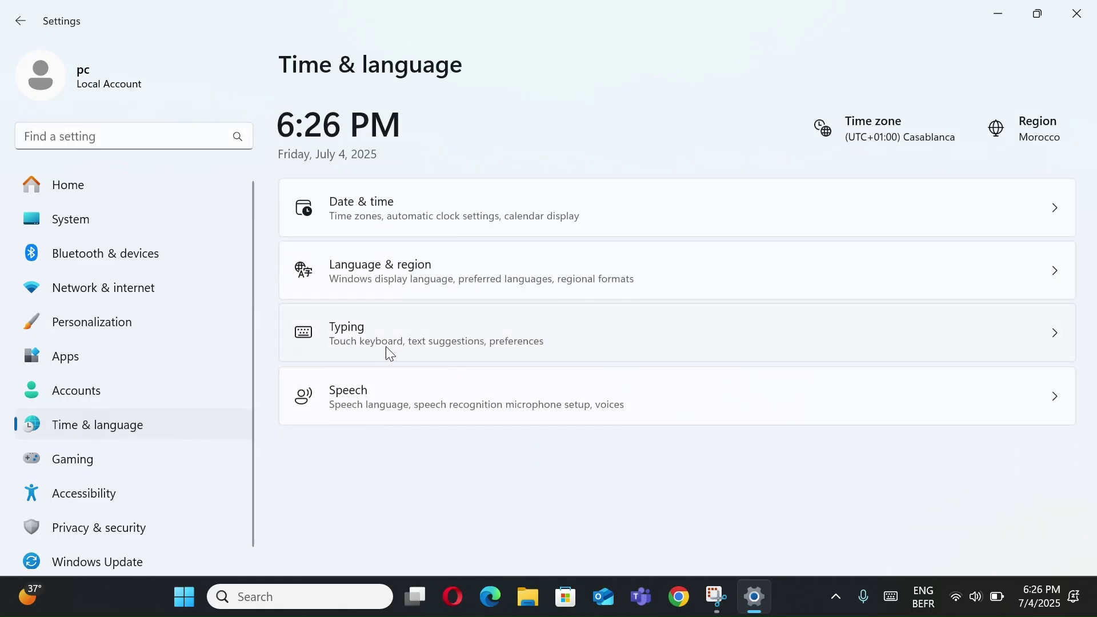
- On the Typing page, turn on physical-keyboard text suggestions and autocorrect of misspelled words, then close Settings
left_click(425, 342)
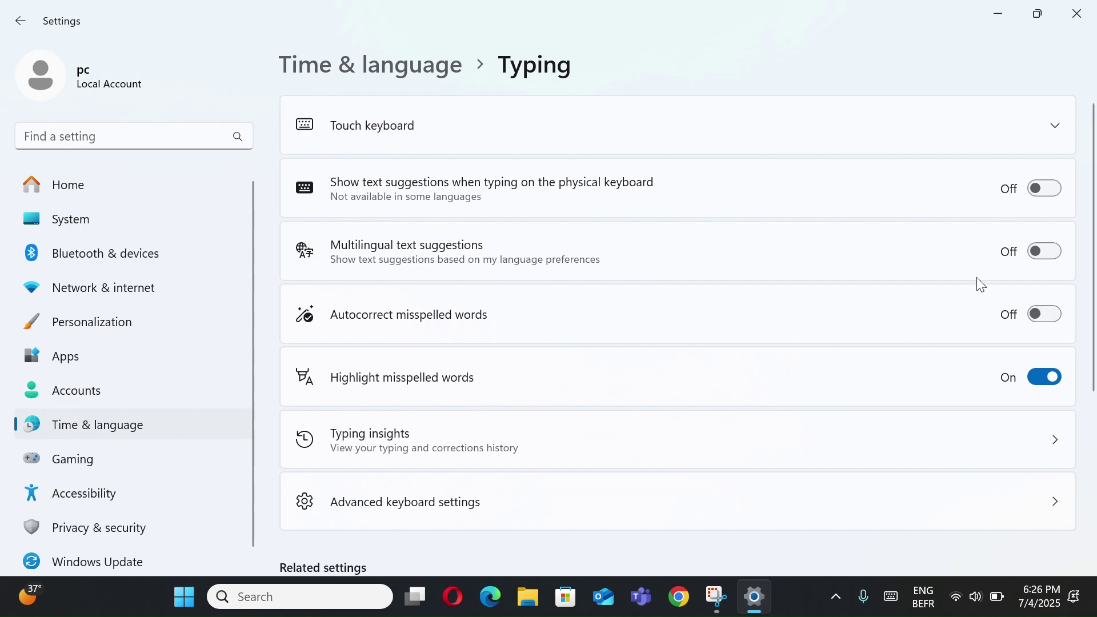
left_click(1040, 193)
left_click(1038, 313)
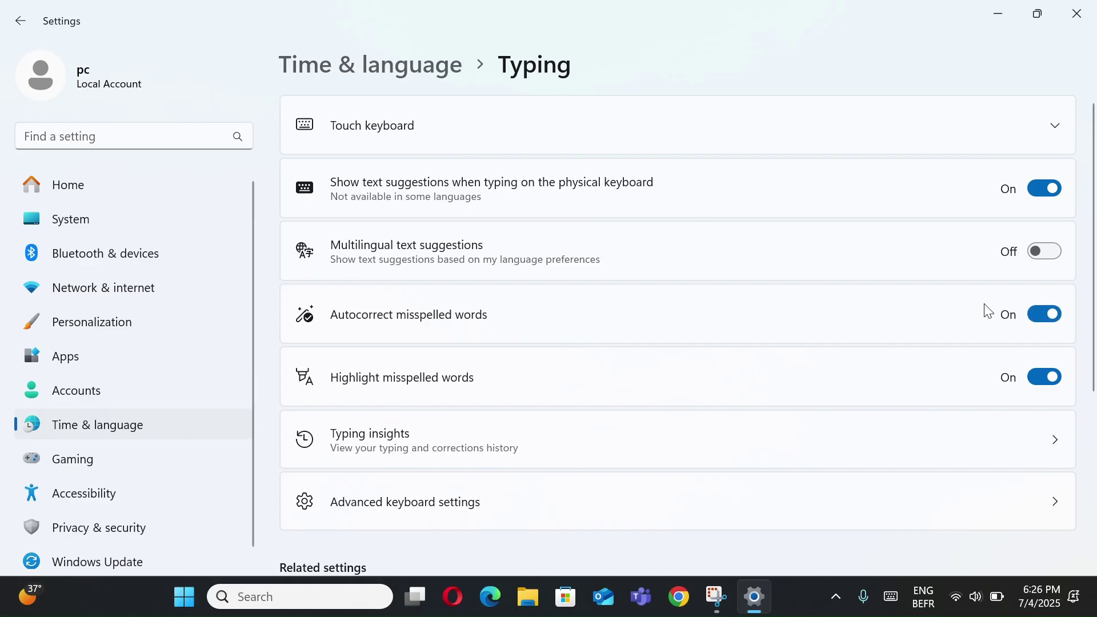
left_click(1077, 13)
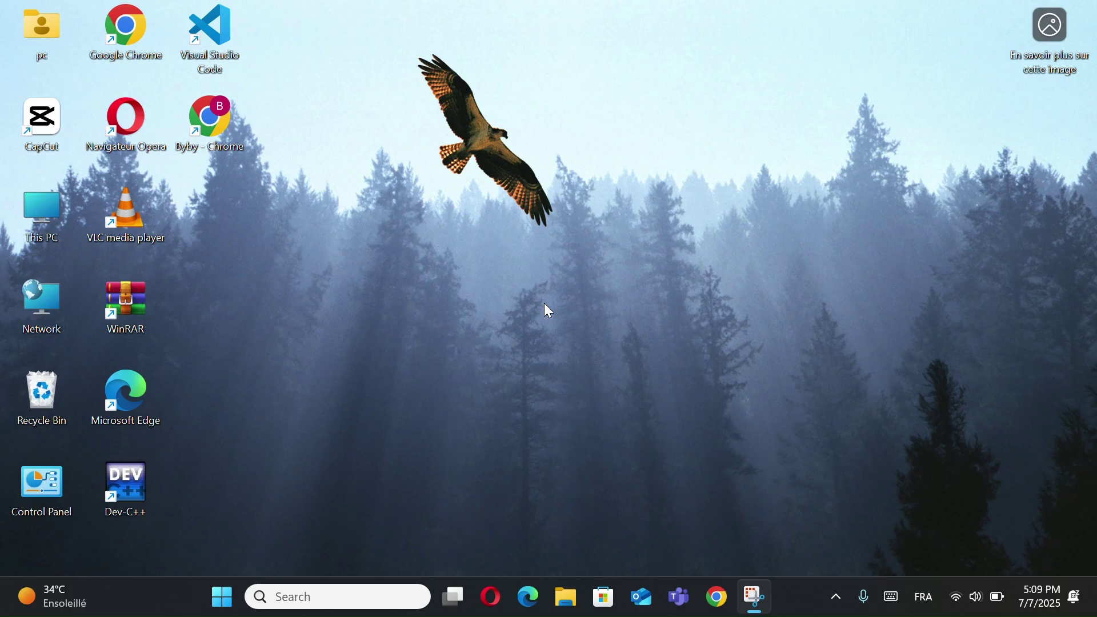
left_click(452, 597)
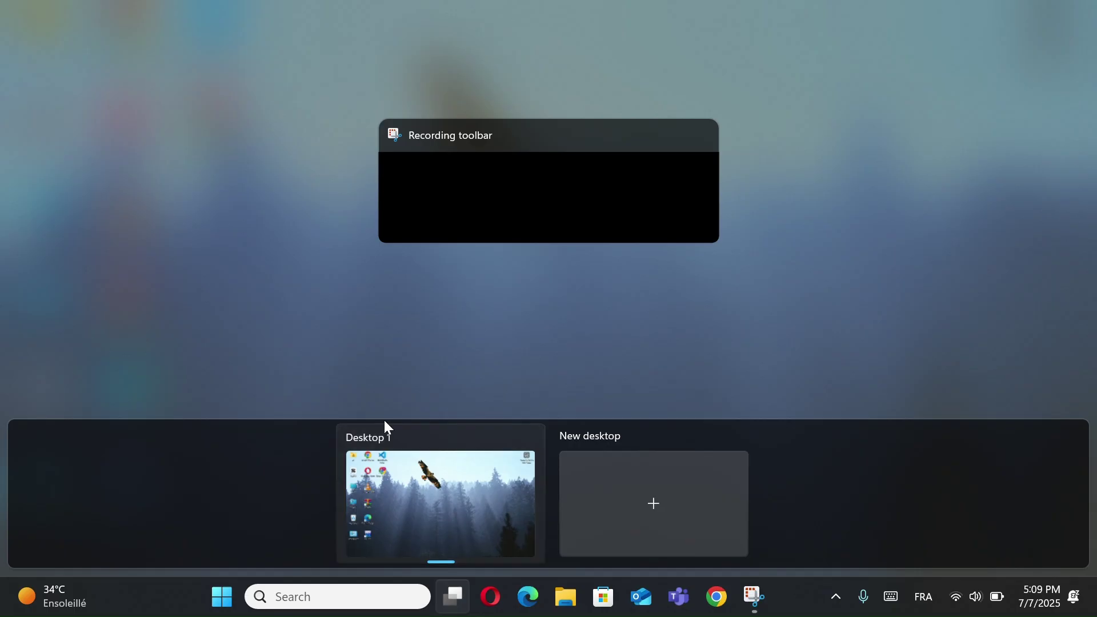
left_click(654, 506)
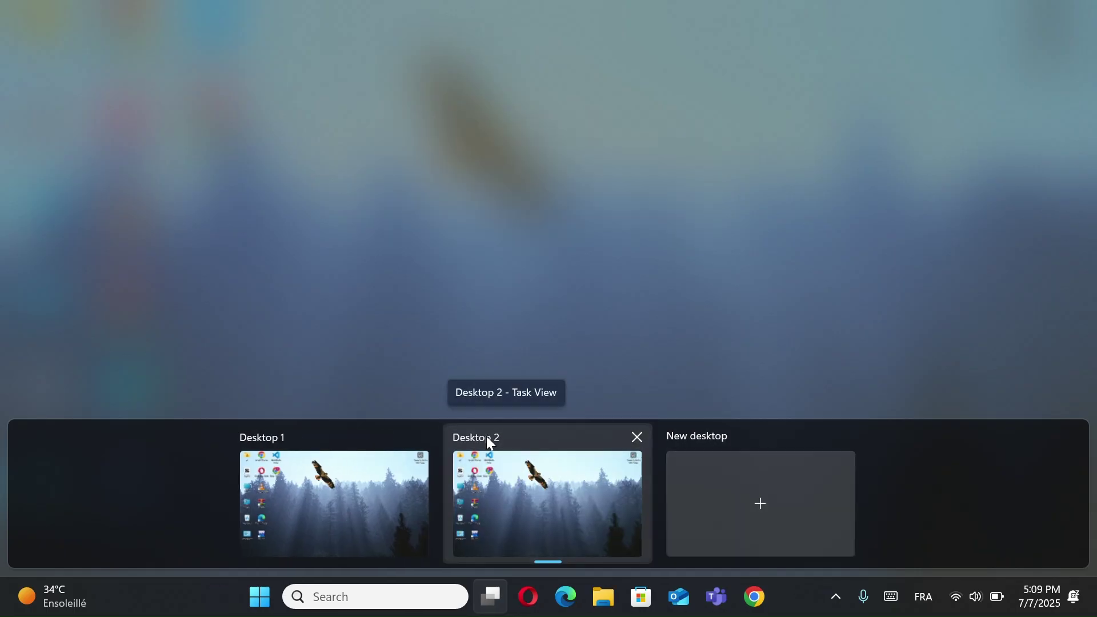
right_click(486, 438)
left_click(539, 461)
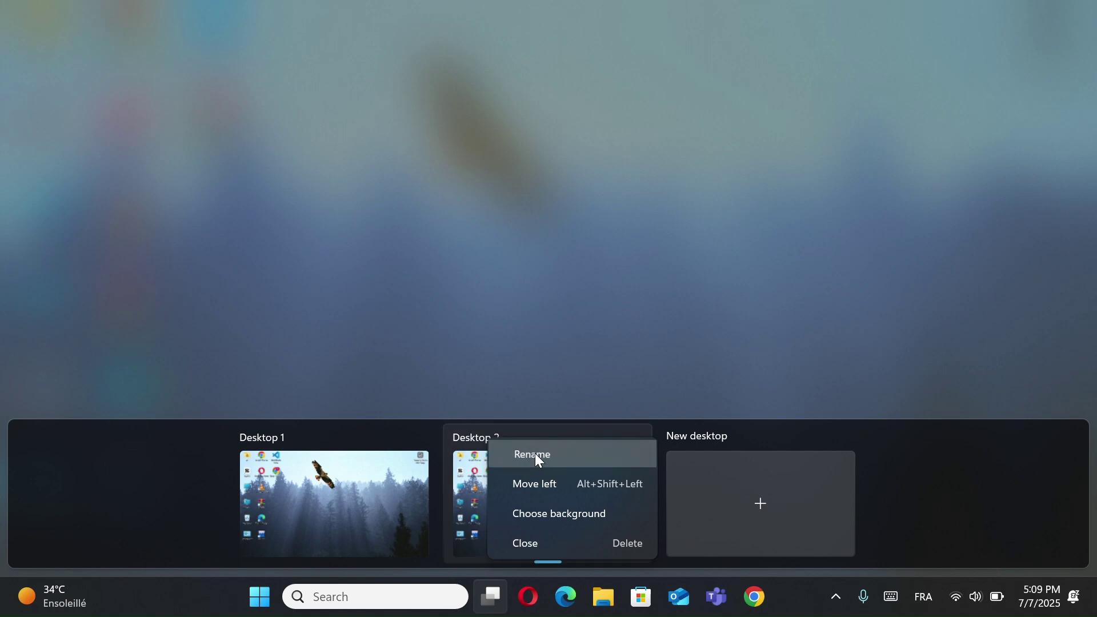
key("BackSpace")
type("windo")
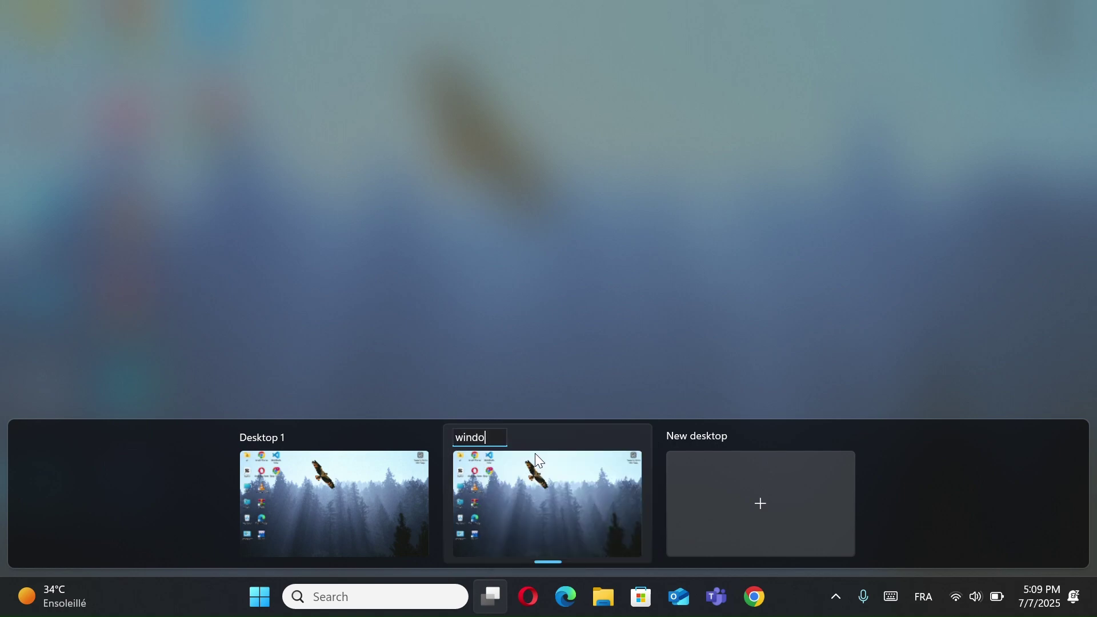
type("ws 11")
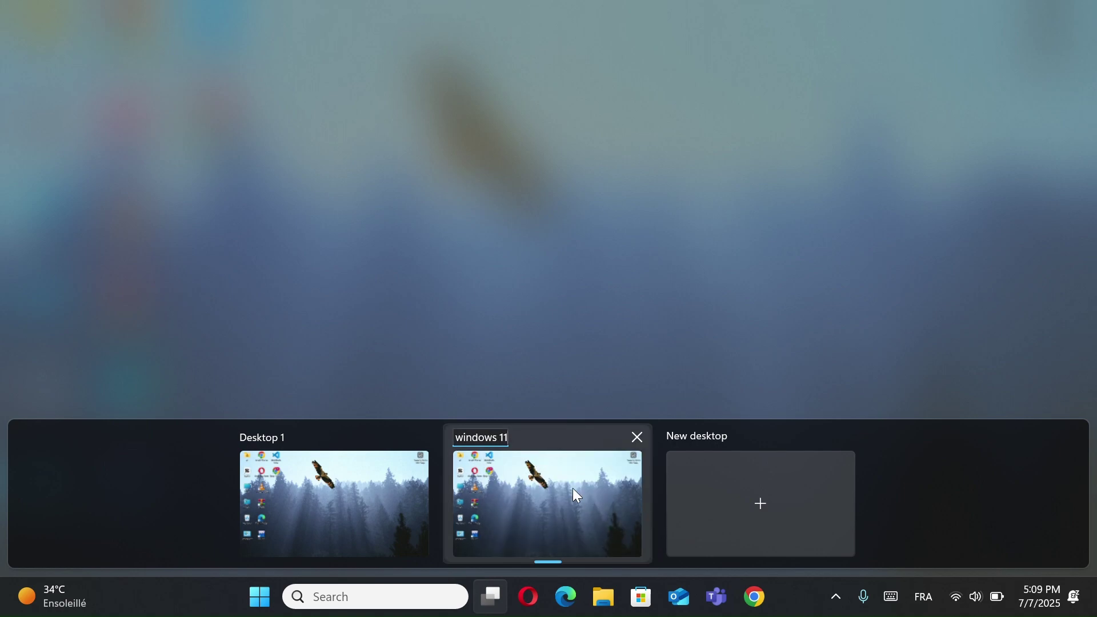
key("Return")
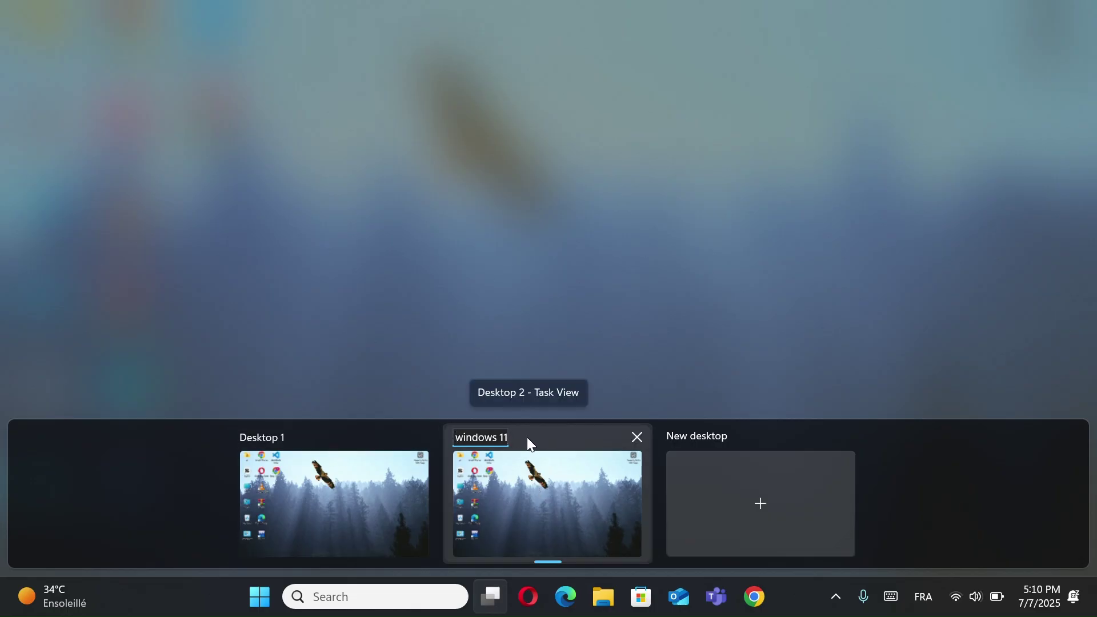
right_click(534, 437)
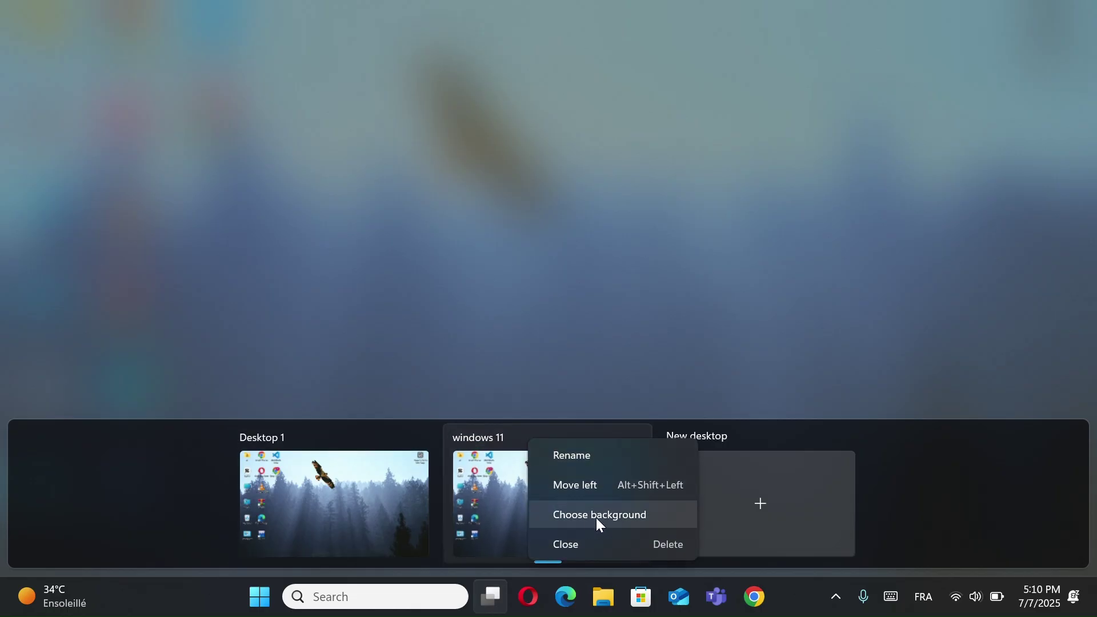
left_click(578, 540)
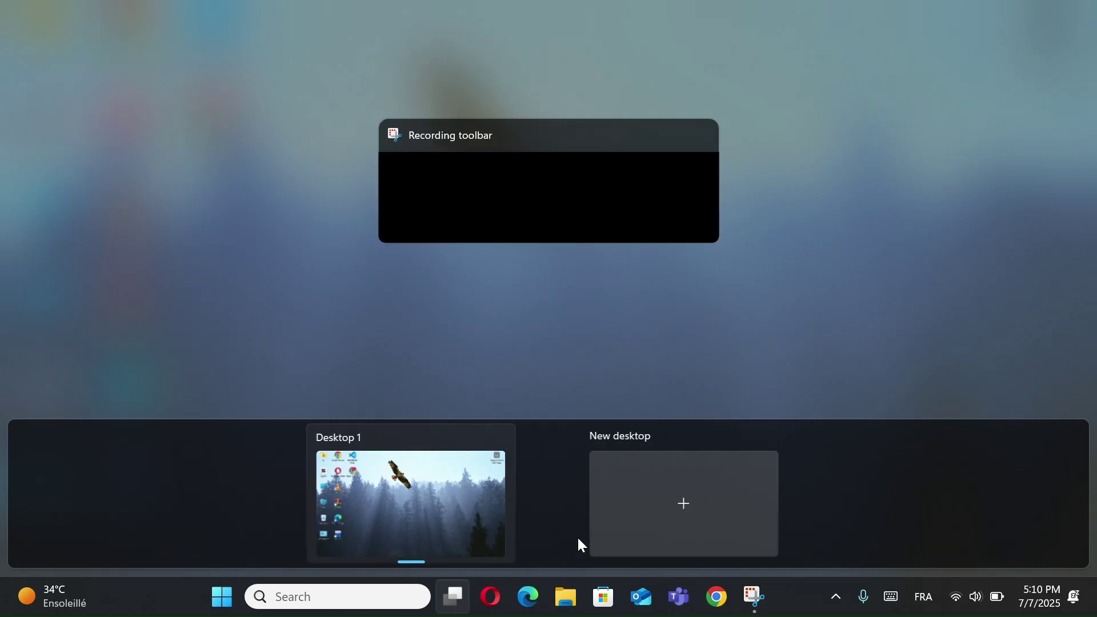
left_click(413, 520)
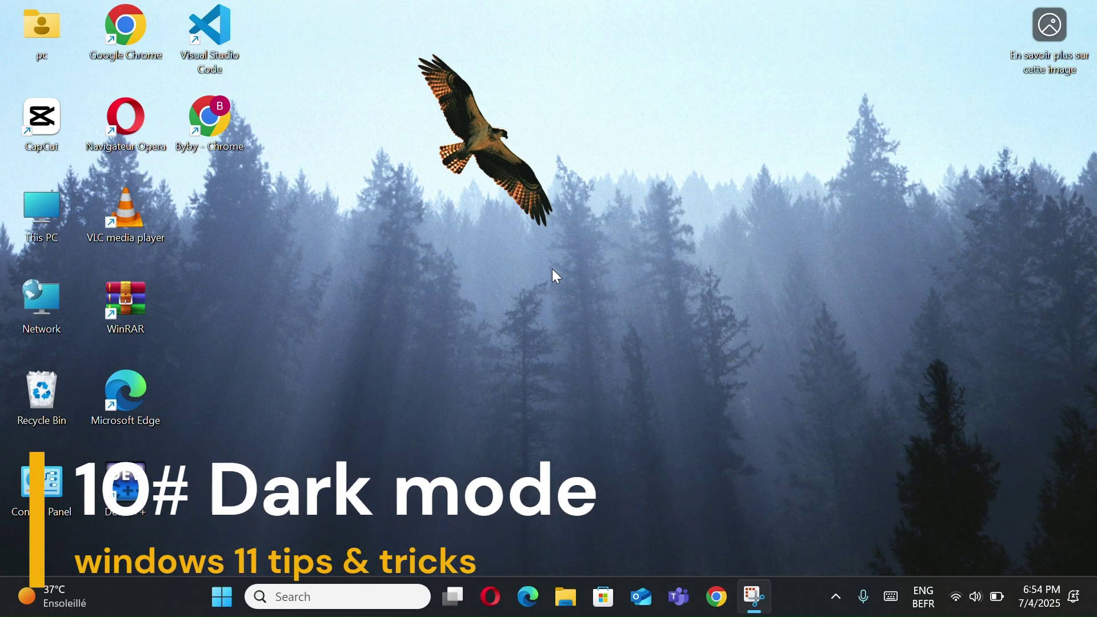
- Open Settings from the Start button's right-click menu and go to Personalization › Colors
right_click(223, 600)
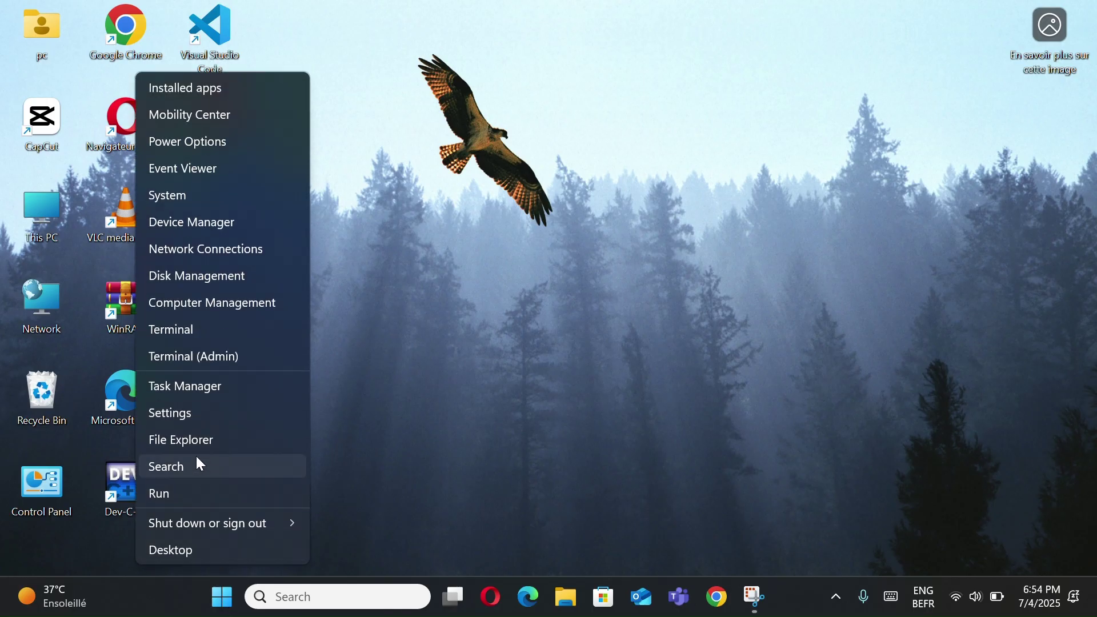
left_click(187, 420)
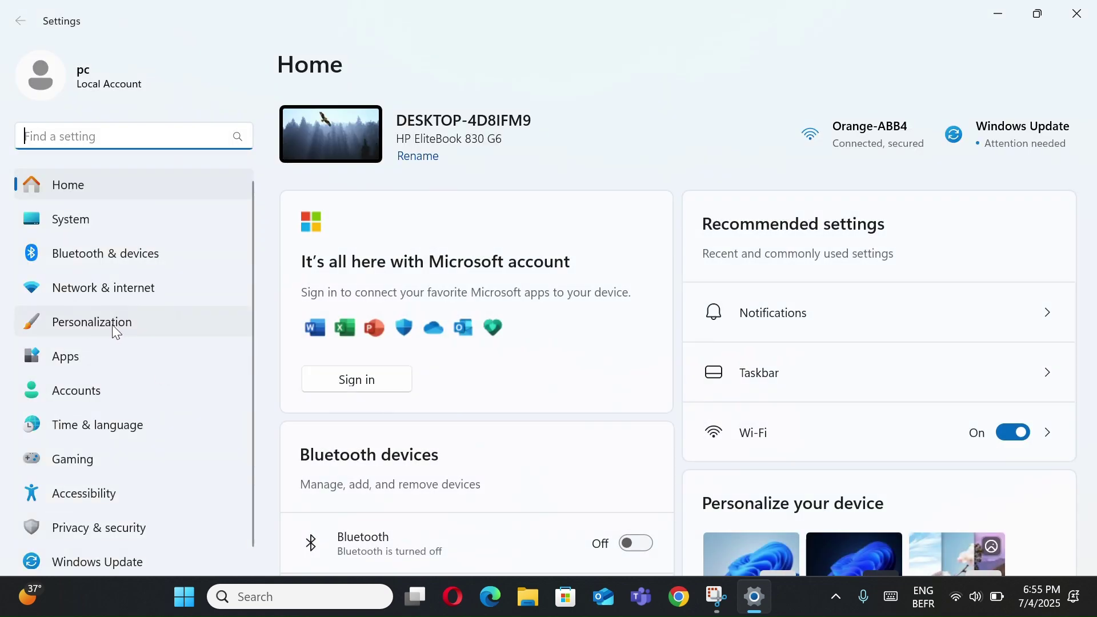
left_click(112, 324)
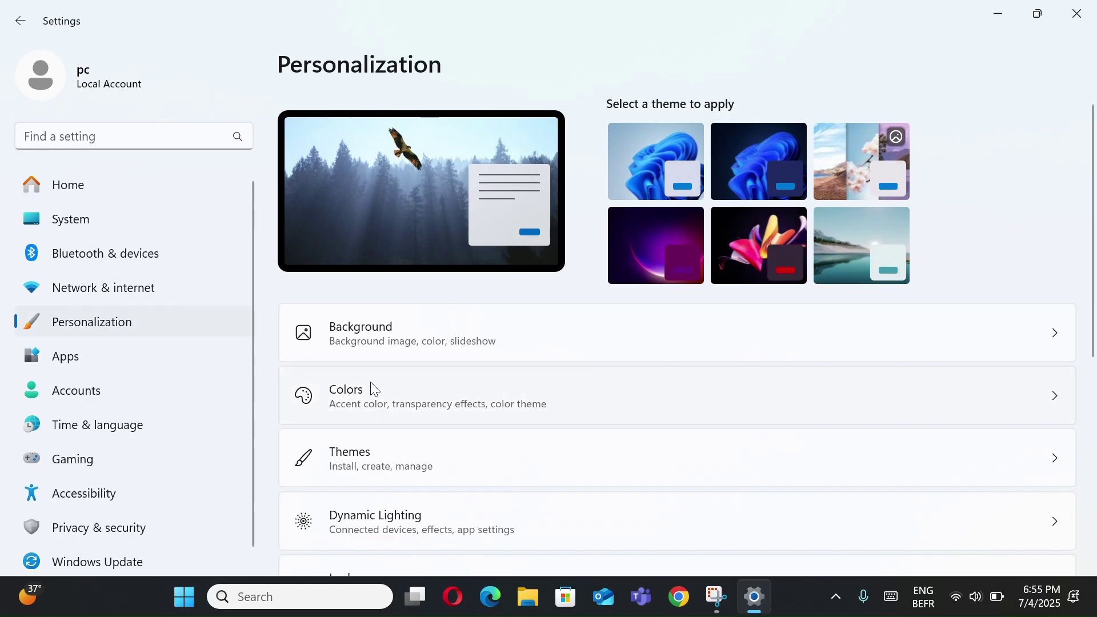
left_click(410, 384)
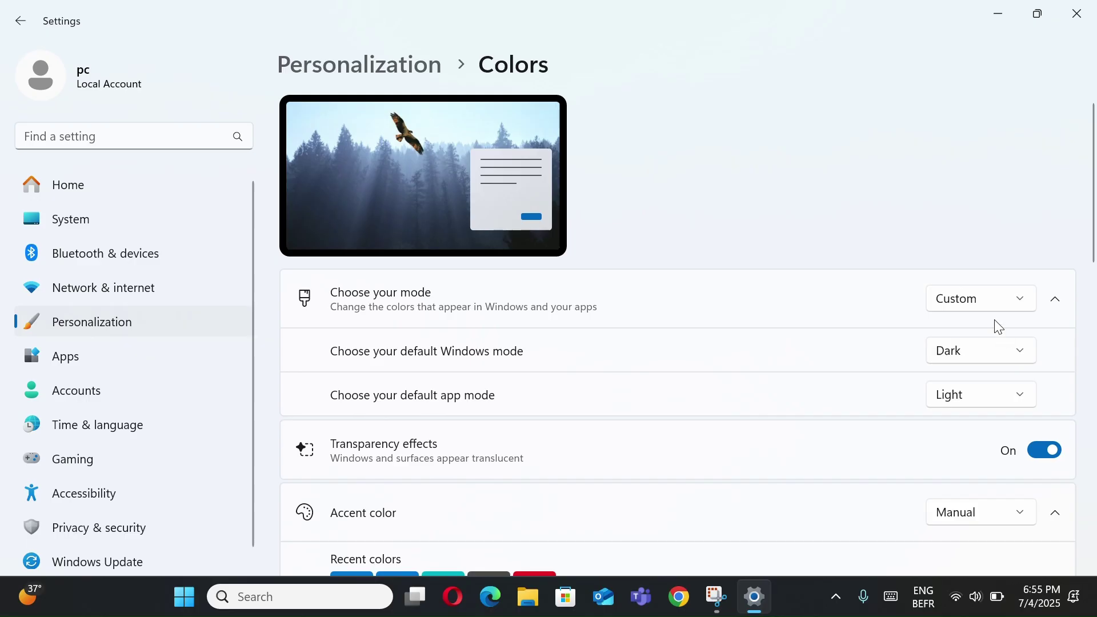
- Try Dark as the colour mode, then switch the mode to Custom
left_click(973, 300)
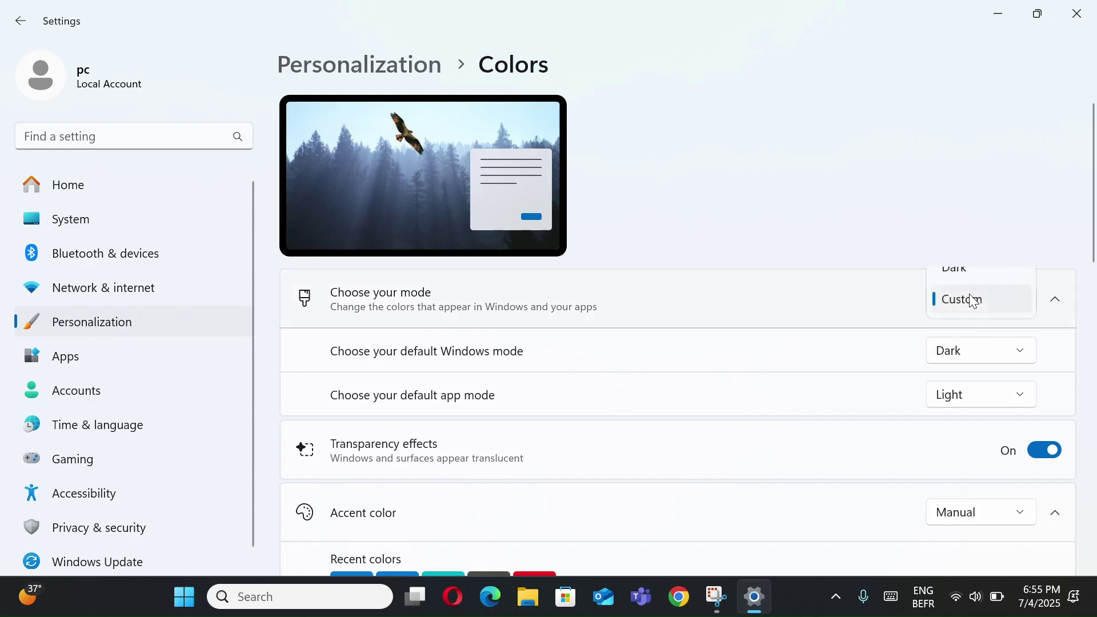
left_click(977, 269)
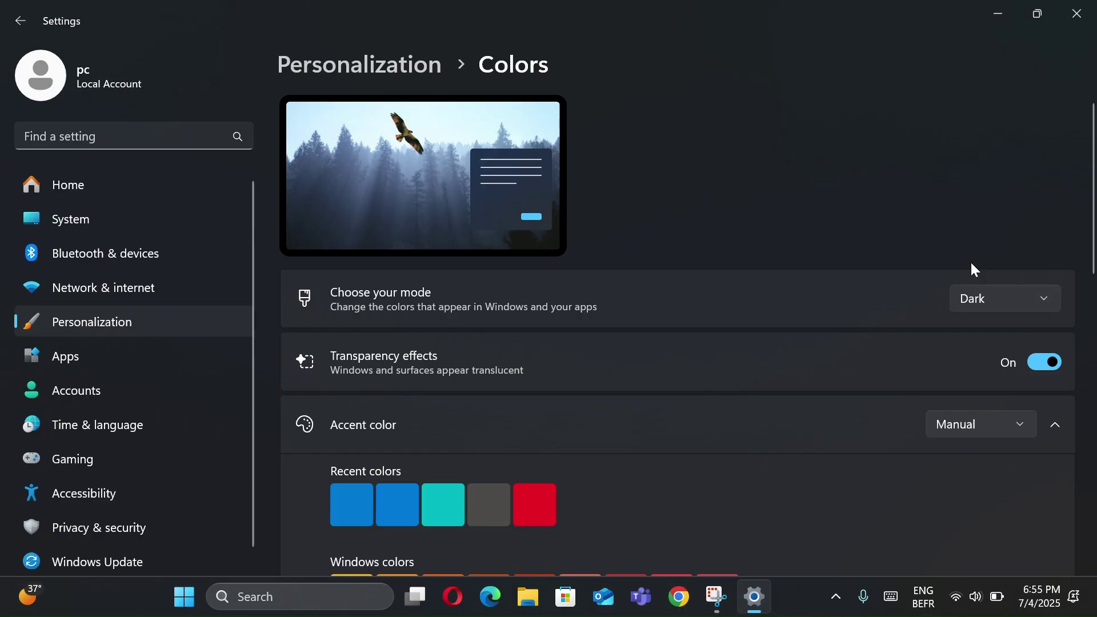
left_click(978, 308)
left_click(979, 330)
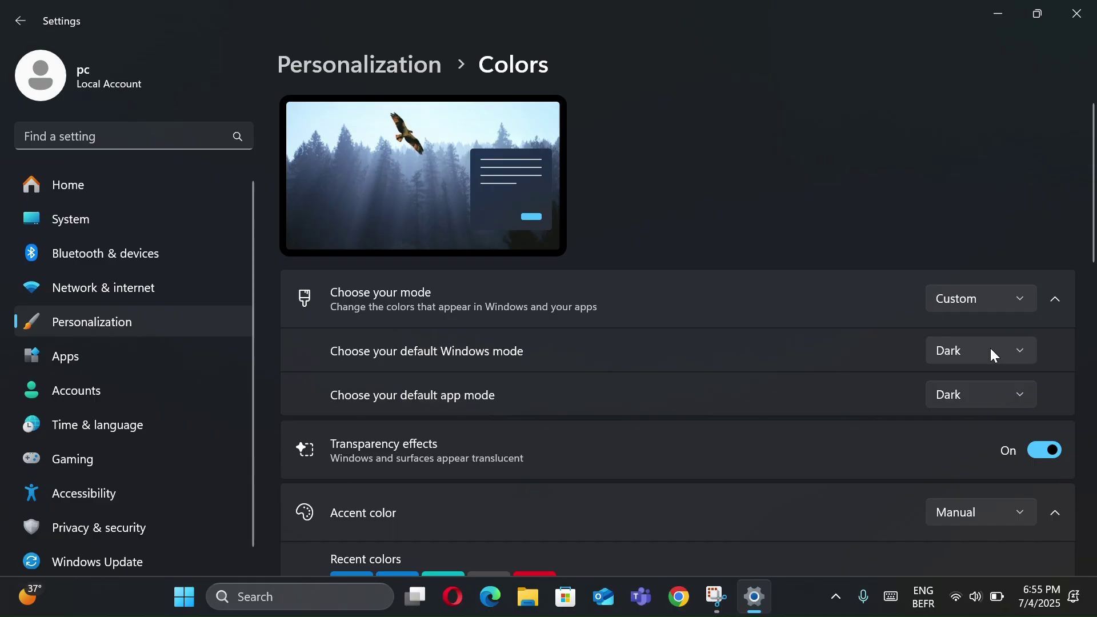
- Set the app mode to Light and the Windows mode to Dark, then close Settings
left_click(993, 350)
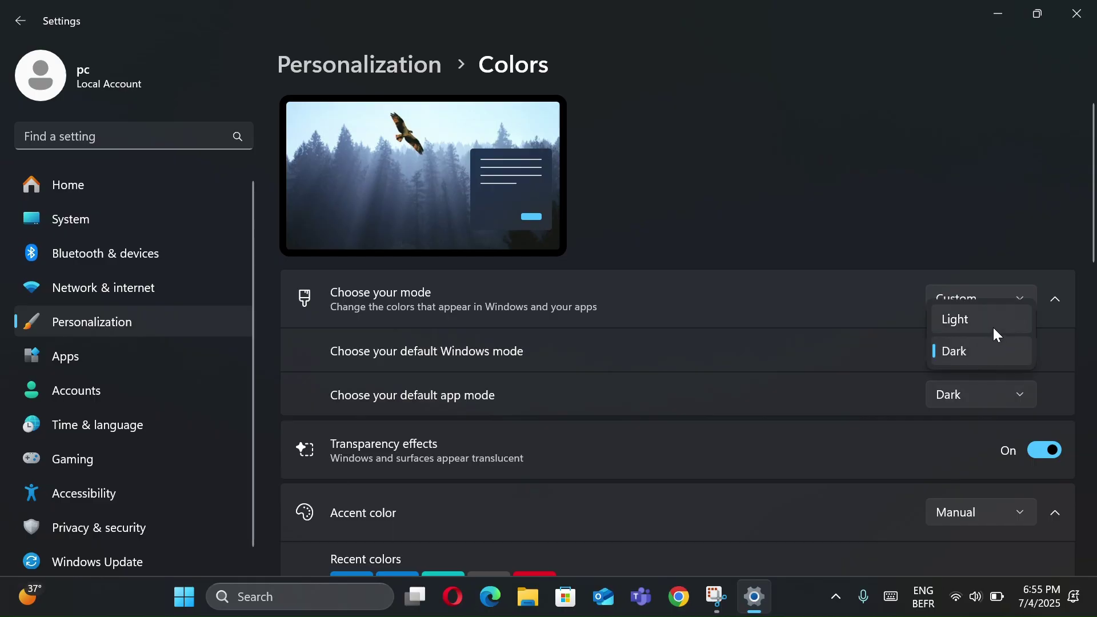
left_click(997, 327)
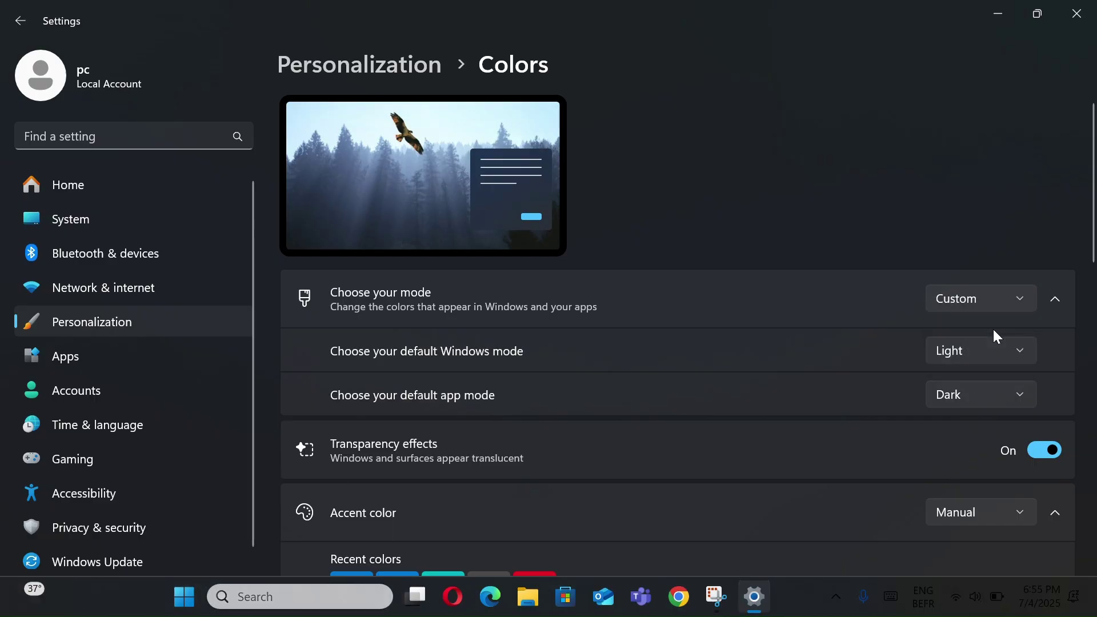
left_click(992, 391)
left_click(989, 367)
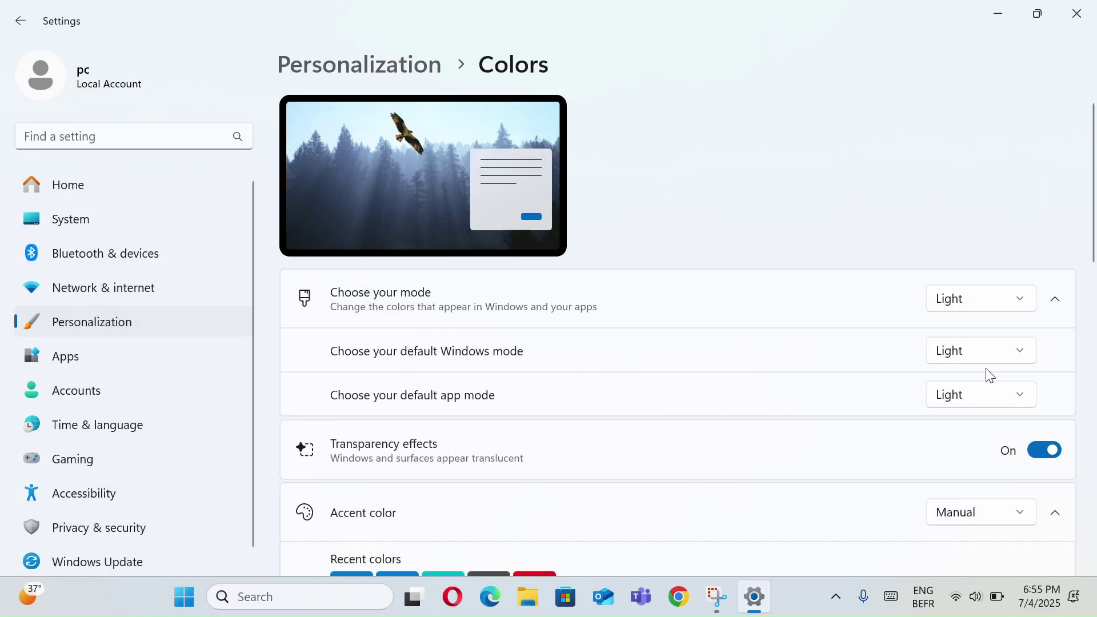
left_click(983, 355)
left_click(979, 382)
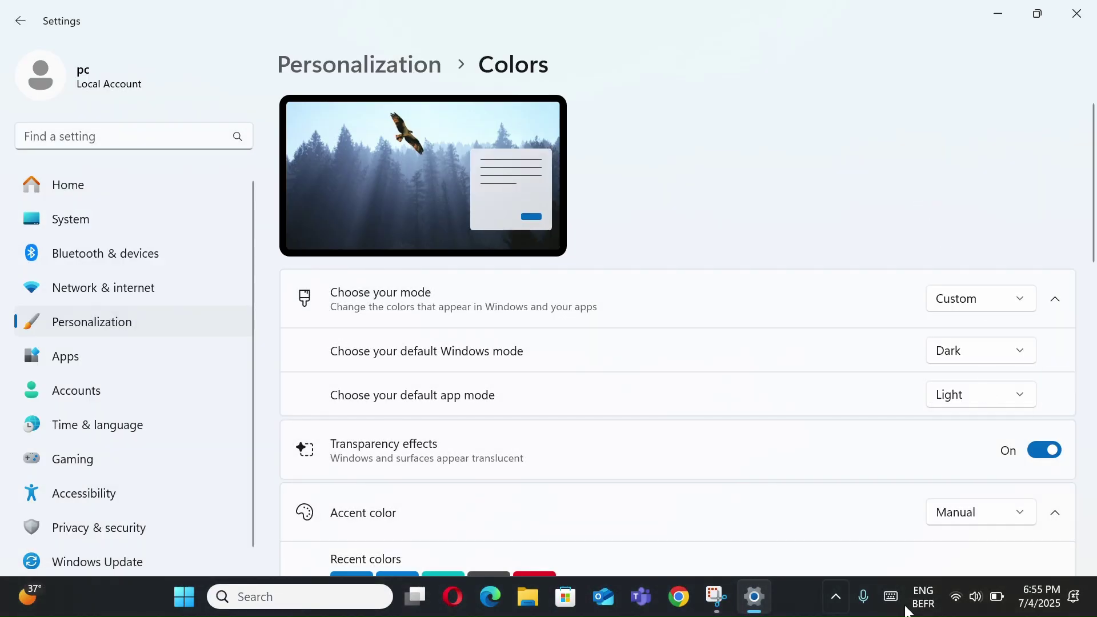
left_click(1078, 13)
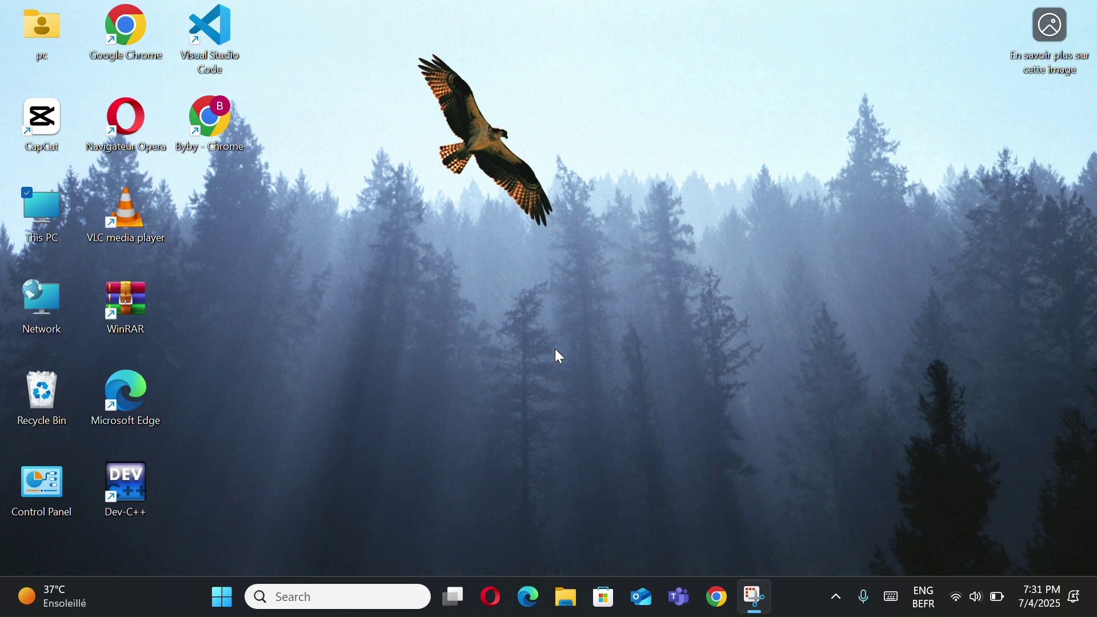
left_click_drag(438, 407, 477, 417)
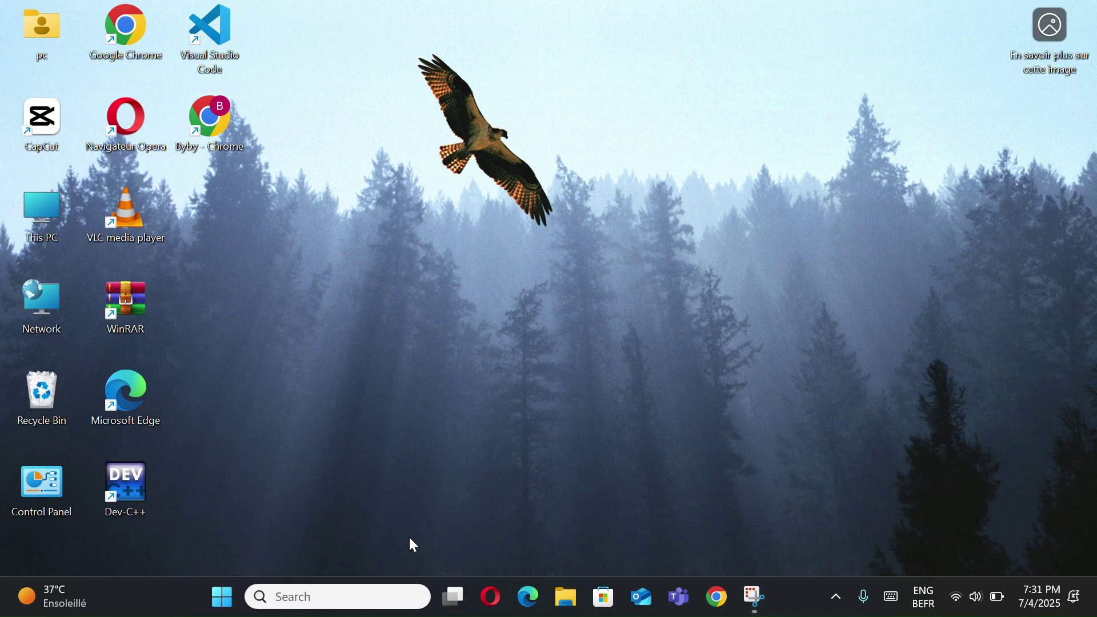